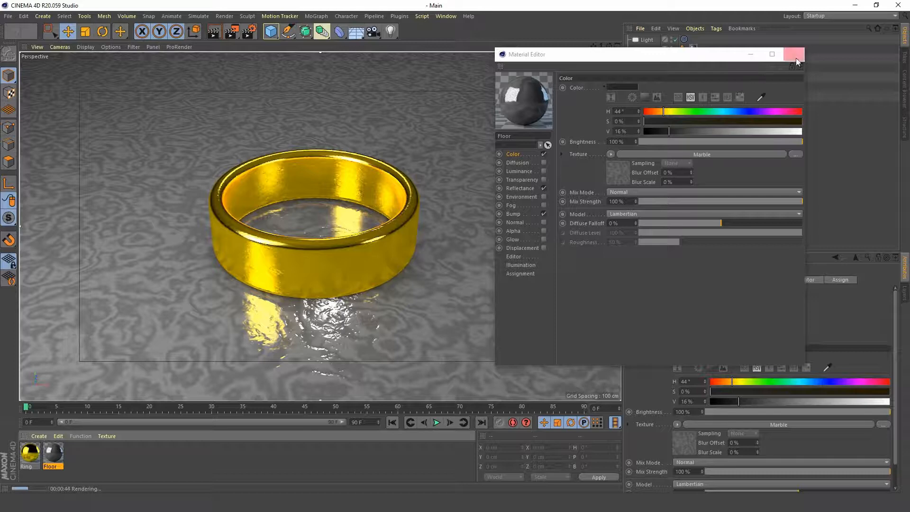
# Close the floor material's editor and turn off the Interactive Render Region in the viewport
pyautogui.click(794, 55)
pyautogui.click(234, 31)
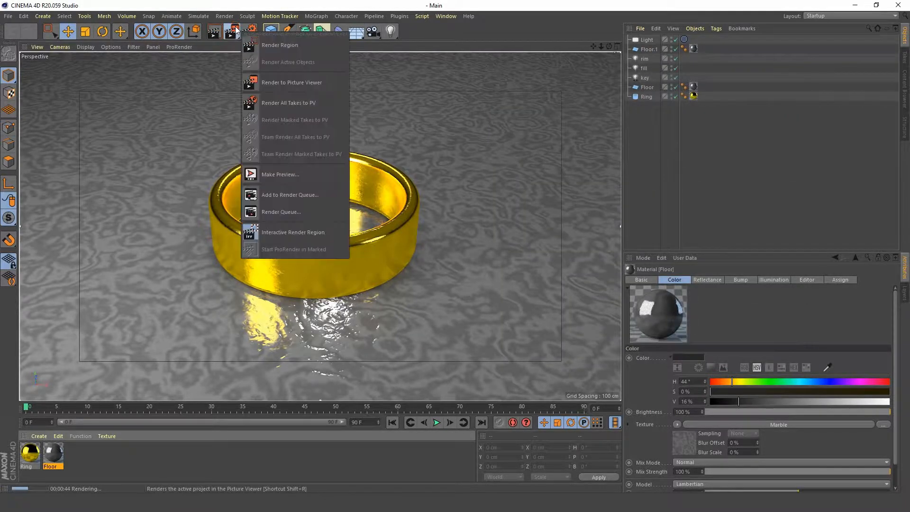
pyautogui.click(296, 232)
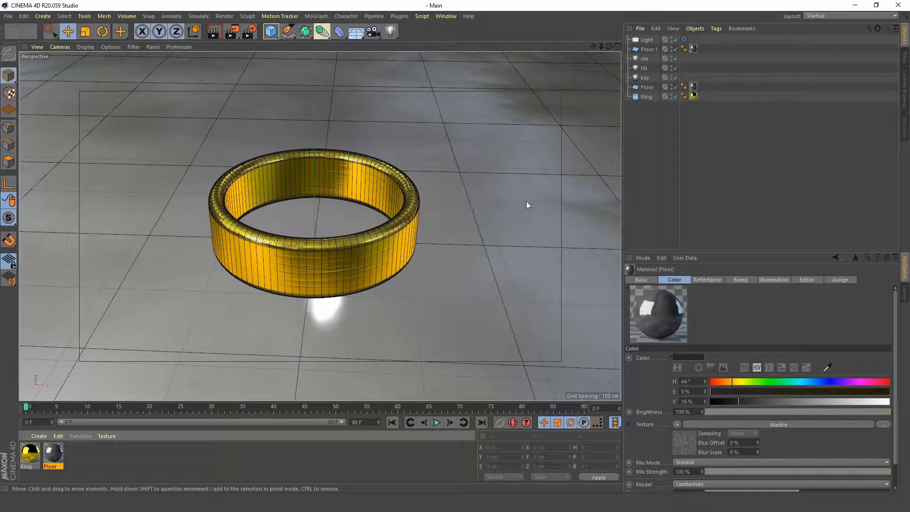
# Add a camera at the current view and attach a Protection tag to it
pyautogui.click(647, 97)
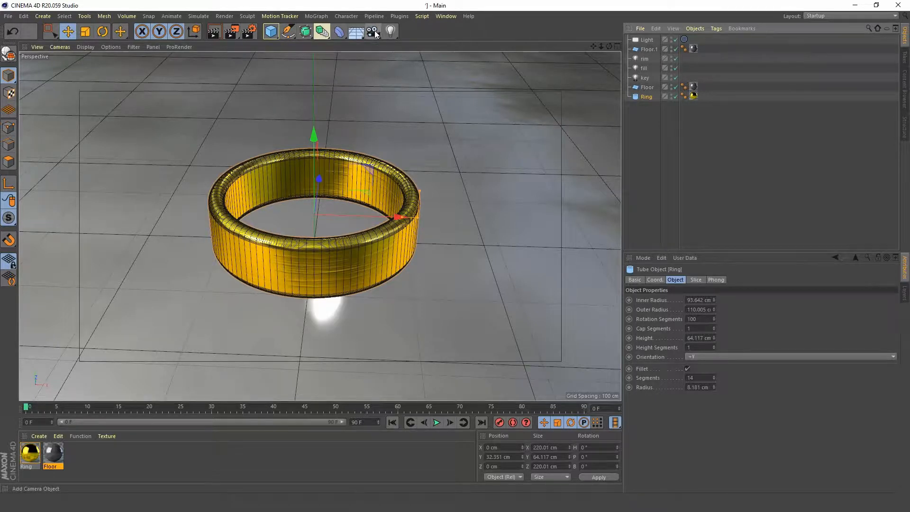
pyautogui.click(374, 31)
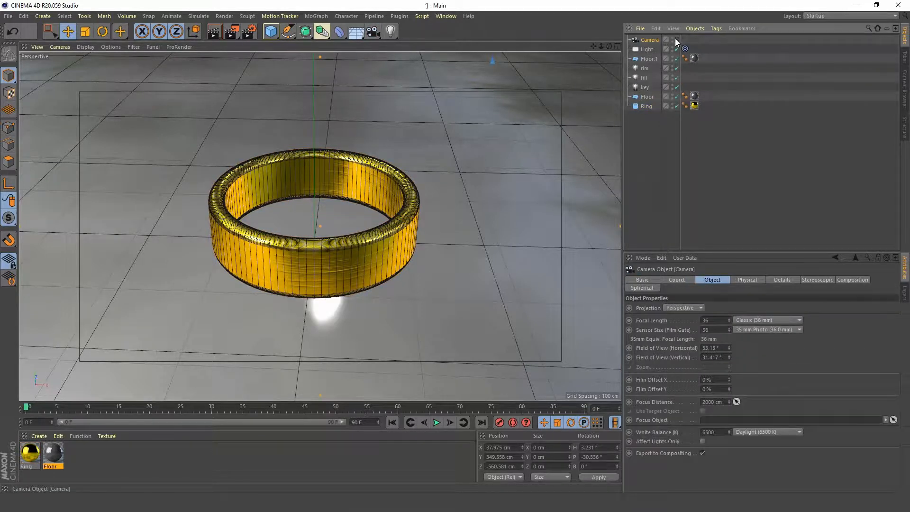
pyautogui.rightClick(644, 40)
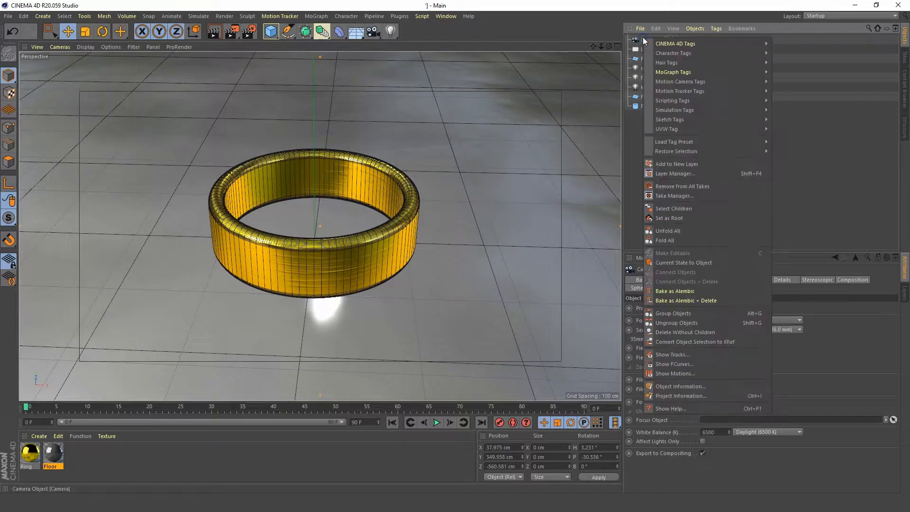
pyautogui.moveTo(693, 44)
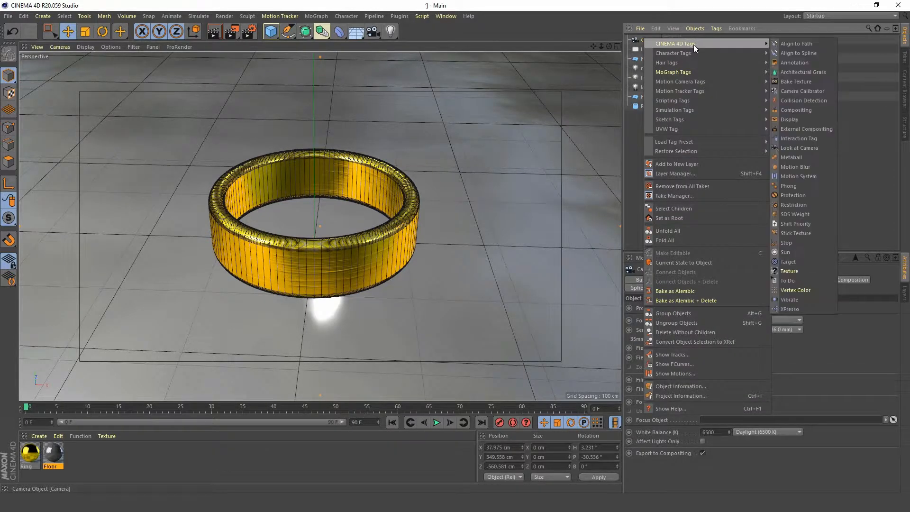
pyautogui.click(795, 196)
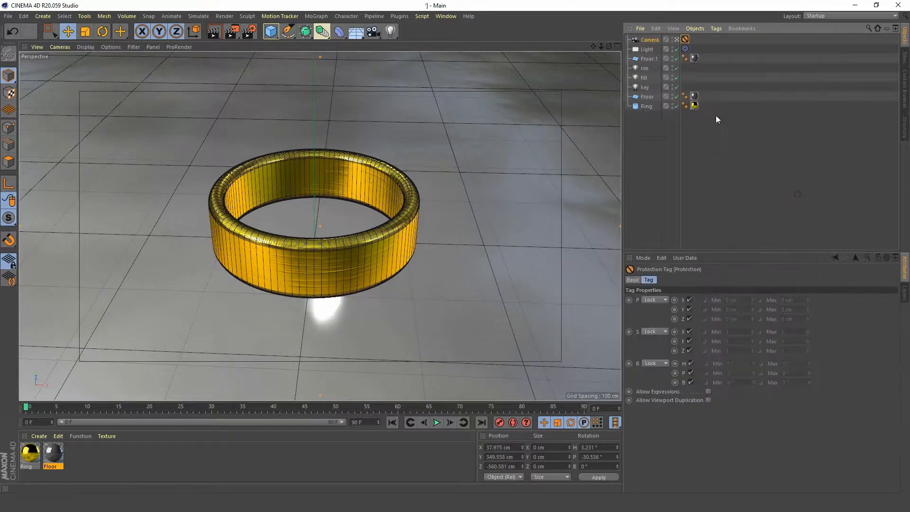
# Leave the camera view and raise the Floor.1 plane to a Y position of about 1301 cm
pyautogui.click(678, 40)
pyautogui.keyDown('alt'); pyautogui.moveTo(287, 206); pyautogui.dragTo(178, 296, button='right'); pyautogui.keyUp('alt')
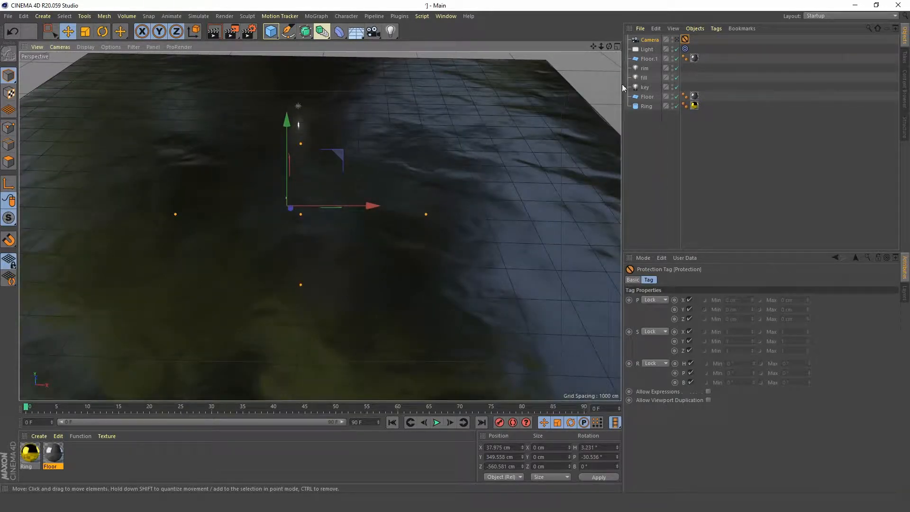
pyautogui.click(650, 60)
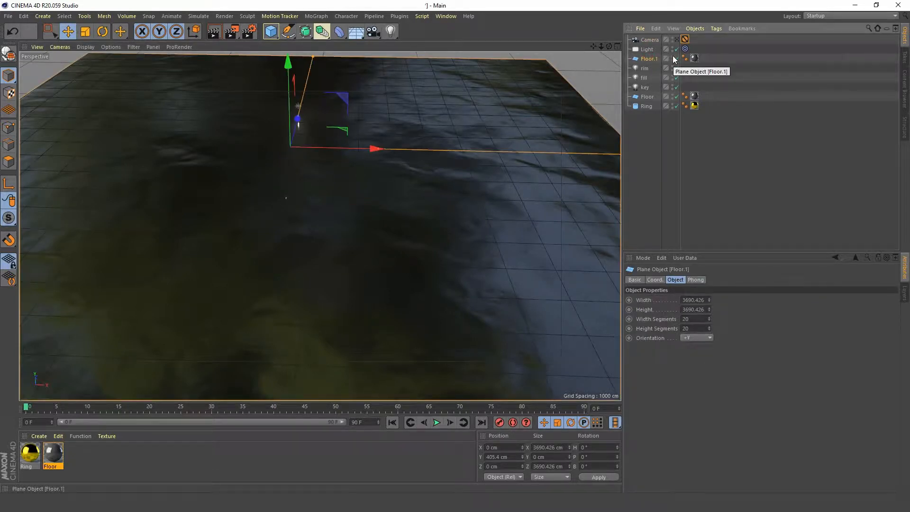
pyautogui.moveTo(288, 62)
pyautogui.mouseDown()
pyautogui.moveTo(293, 143)
pyautogui.moveTo(290, 71)
pyautogui.mouseUp()
pyautogui.keyDown('alt'); pyautogui.moveTo(298, 205); pyautogui.dragTo(354, 135, button='right'); pyautogui.keyUp('alt')
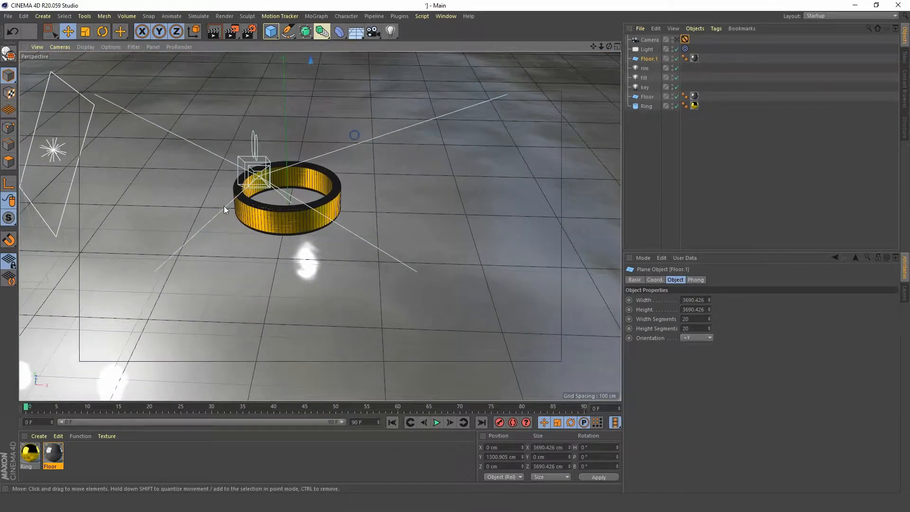
pyautogui.keyDown('alt'); pyautogui.moveTo(237, 209); pyautogui.dragTo(262, 239, button='middle'); pyautogui.keyUp('alt')
pyautogui.keyDown('alt'); pyautogui.moveTo(319, 206); pyautogui.dragTo(329, 180, button='right'); pyautogui.keyUp('alt')
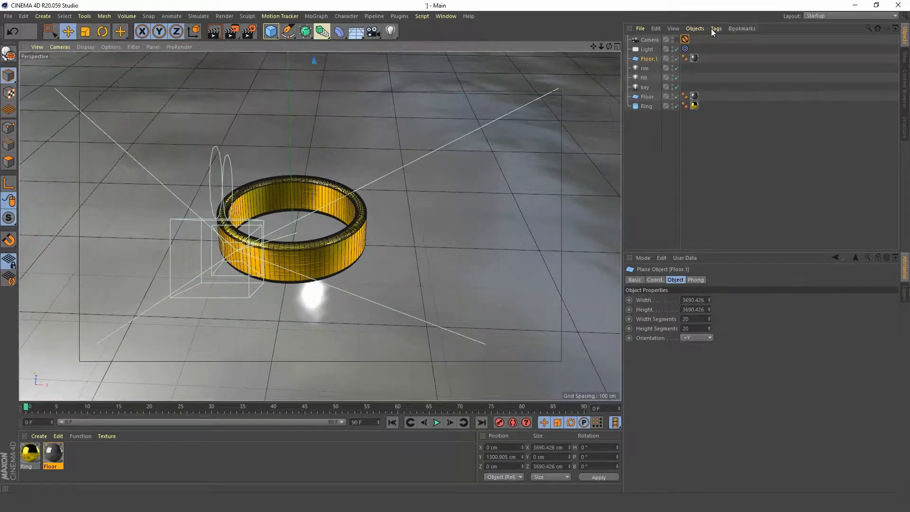
# In the camera view, raise the ring to about 88 cm in Y and stand it upright with a 90° pitch
pyautogui.click(675, 40)
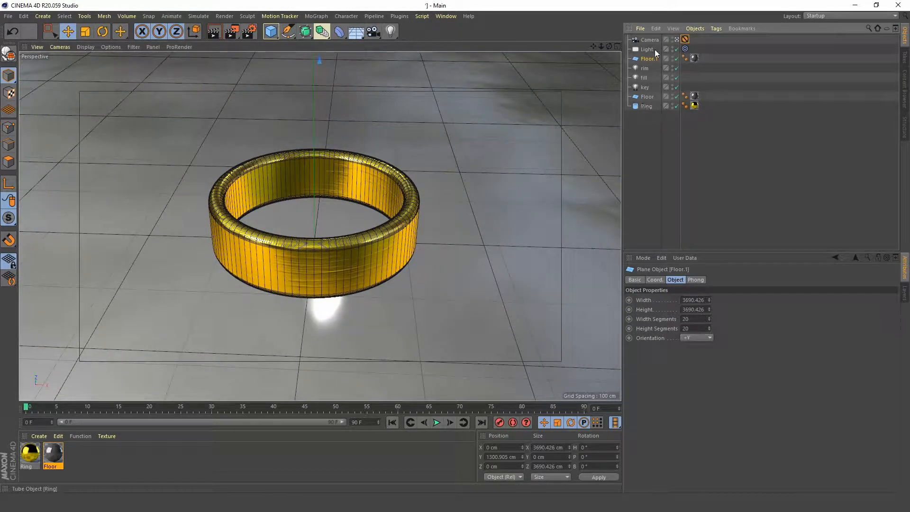
pyautogui.click(648, 106)
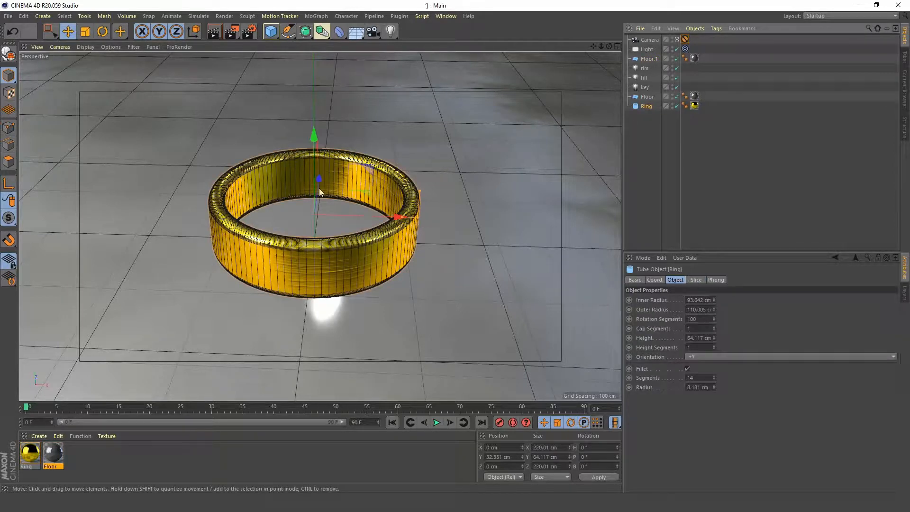
pyautogui.moveTo(313, 136); pyautogui.dragTo(311, 90)
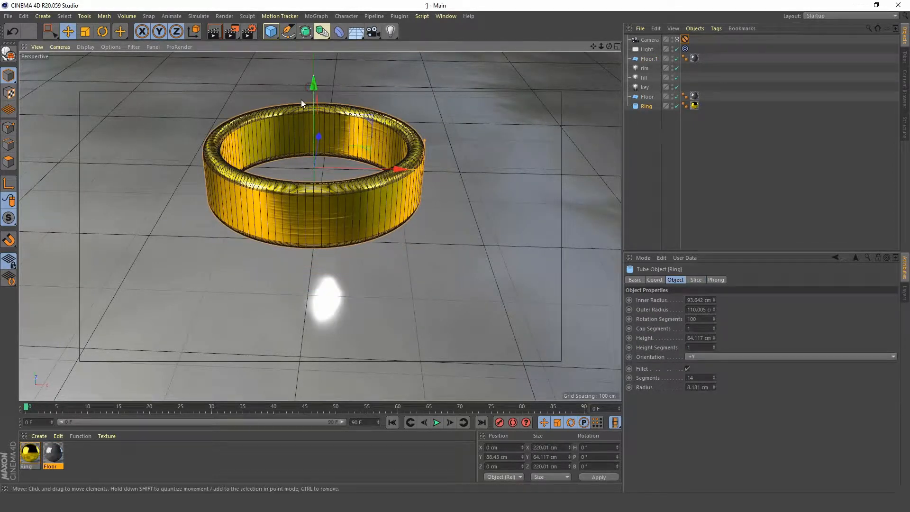
pyautogui.press('r')
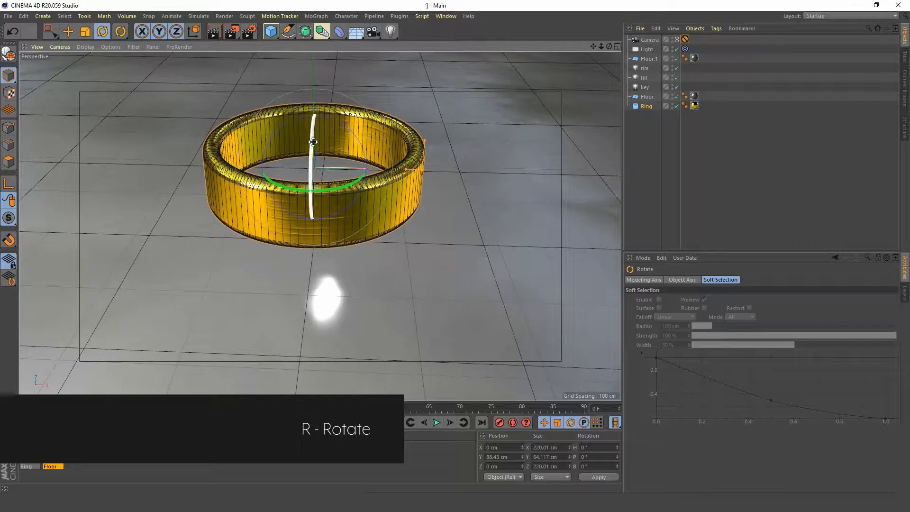
pyautogui.moveTo(313, 142); pyautogui.dragTo(311, 243)
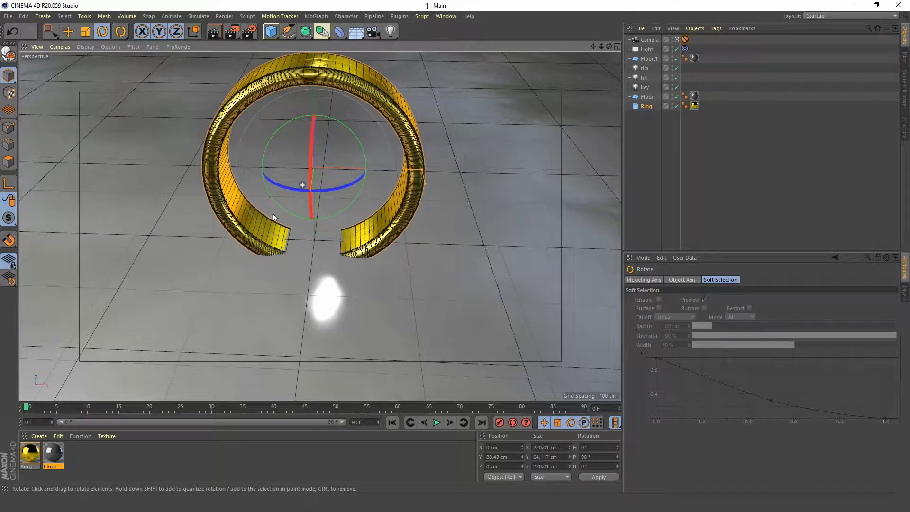
# Leave the camera view and raise the upright ring to a Y position of about 100 cm
pyautogui.click(677, 39)
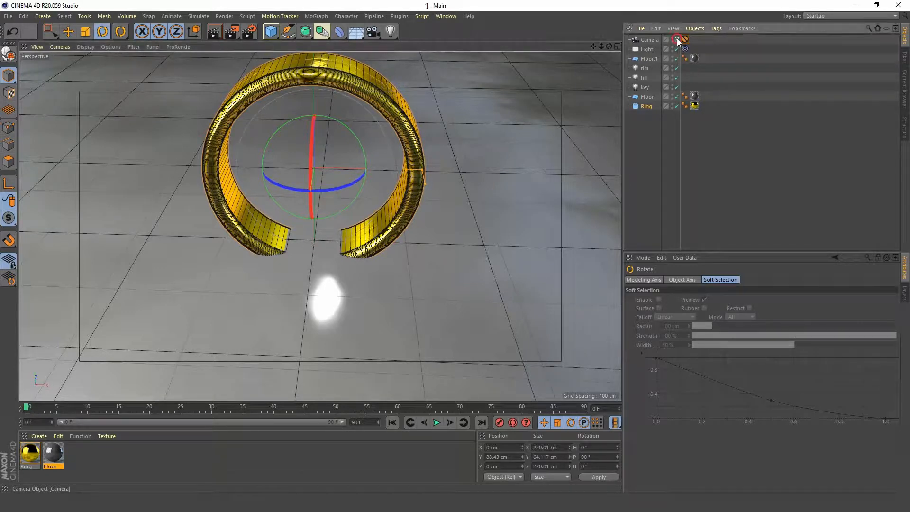
pyautogui.keyDown('alt'); pyautogui.moveTo(325, 192); pyautogui.dragTo(268, 222); pyautogui.keyUp('alt')
pyautogui.scroll(6, 300, 209)
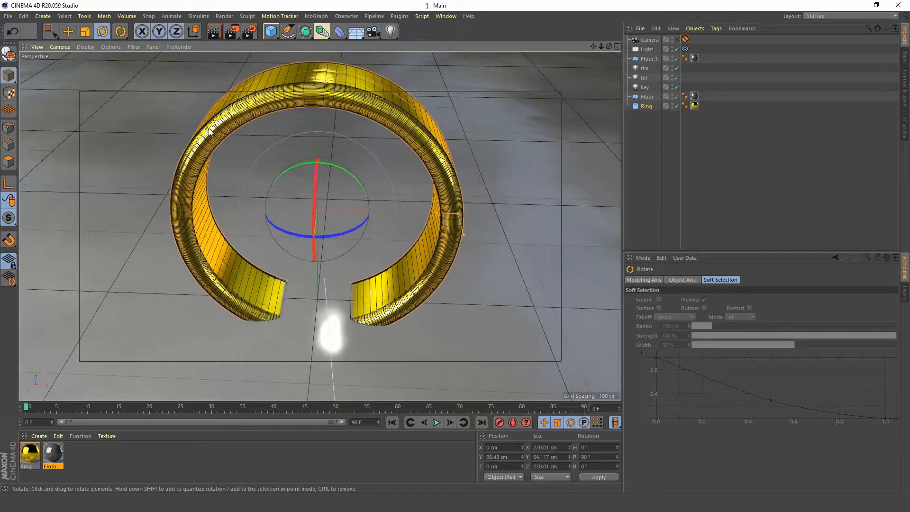
pyautogui.click(69, 33)
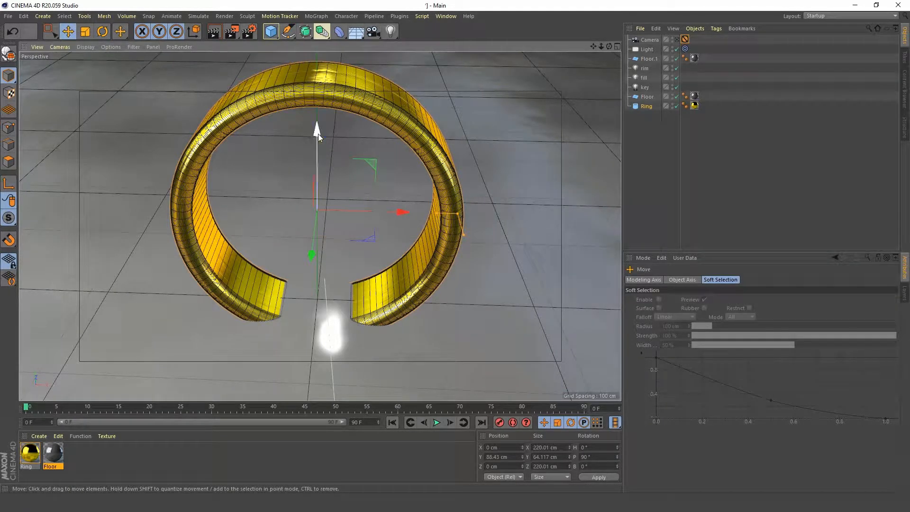
pyautogui.moveTo(317, 134); pyautogui.dragTo(317, 118)
# In the front view, raise the ring to about 113.5 cm in Y so its lower edge clears the floor line
pyautogui.middleClick(363, 254)
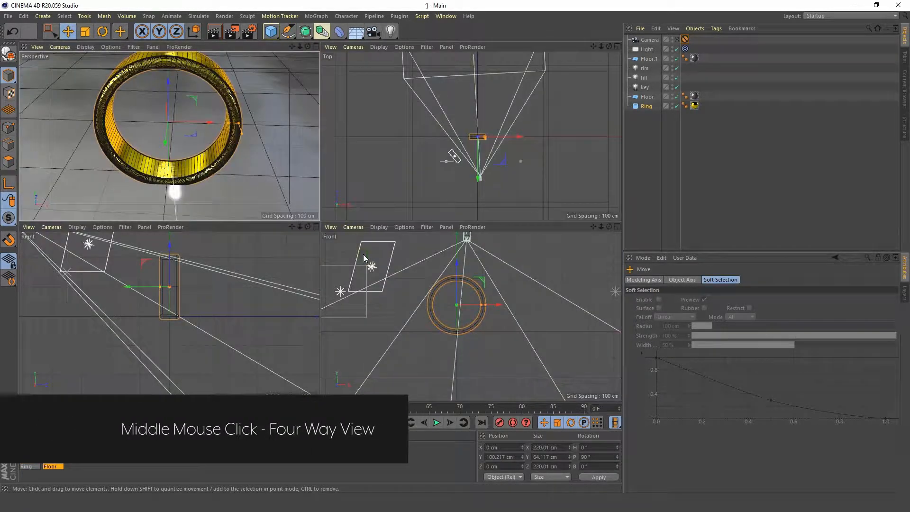
pyautogui.middleClick(470, 307)
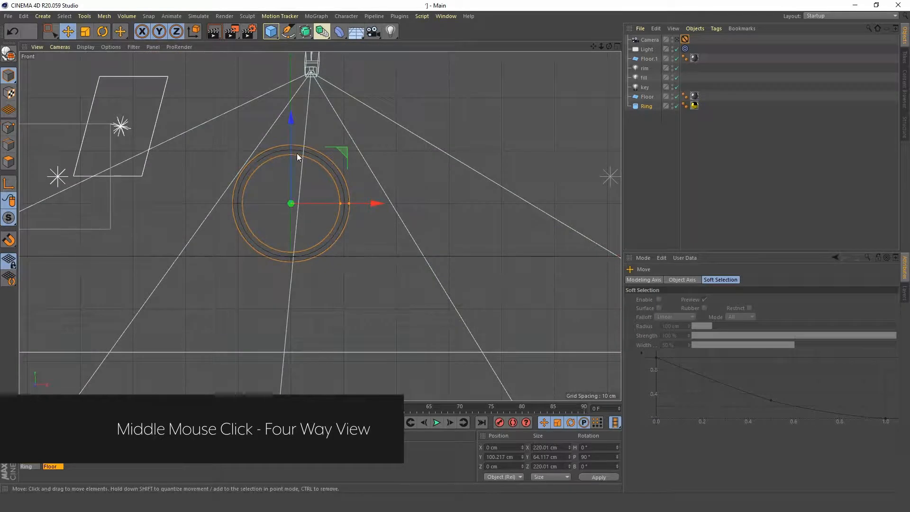
pyautogui.scroll(5, 295, 284)
pyautogui.keyDown('alt'); pyautogui.moveTo(295, 249); pyautogui.dragTo(307, 307, button='middle'); pyautogui.keyUp('alt')
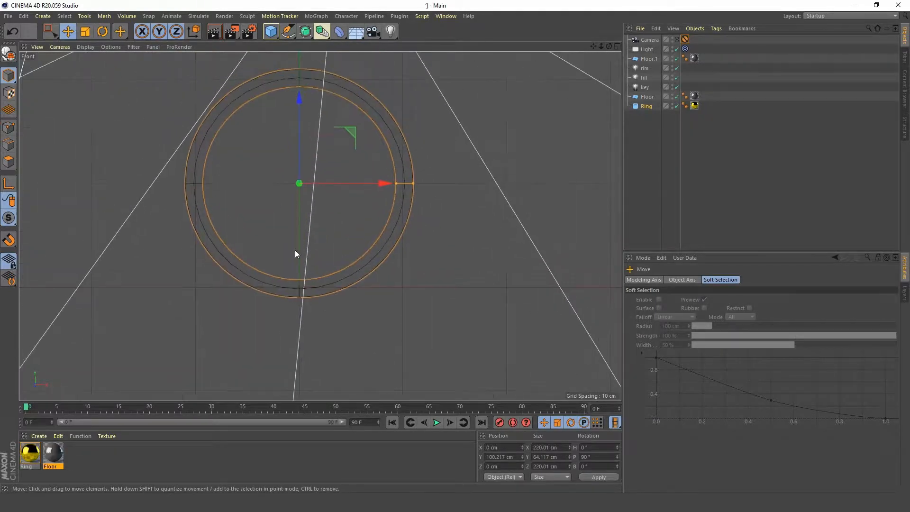
pyautogui.moveTo(299, 107); pyautogui.dragTo(299, 92)
# Lower the ring to a Y position of about 110.9 cm, leaving only a slight gap above the floor line
pyautogui.keyDown('alt'); pyautogui.moveTo(297, 283); pyautogui.dragTo(326, 261, button='right'); pyautogui.keyUp('alt')
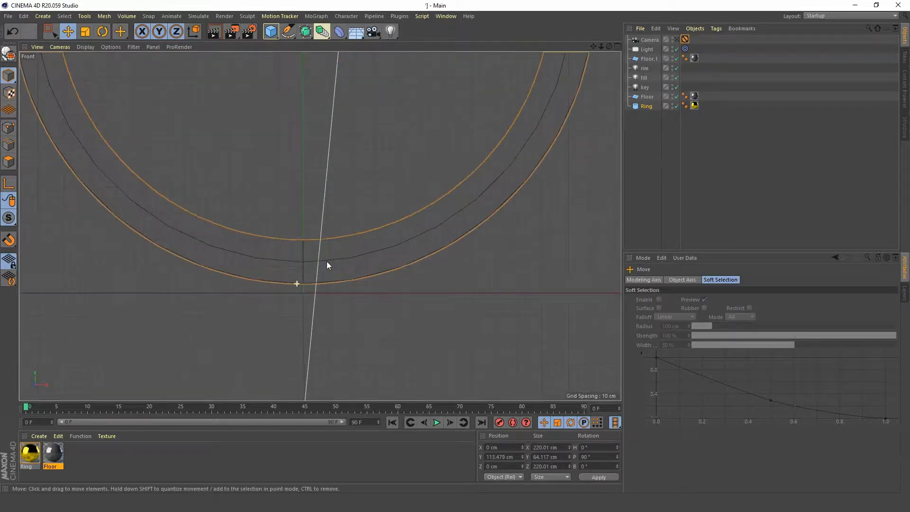
pyautogui.keyDown('alt'); pyautogui.moveTo(326, 263); pyautogui.dragTo(317, 311, button='middle'); pyautogui.keyUp('alt')
pyautogui.keyDown('alt'); pyautogui.moveTo(316, 311); pyautogui.dragTo(291, 323, button='right'); pyautogui.keyUp('alt')
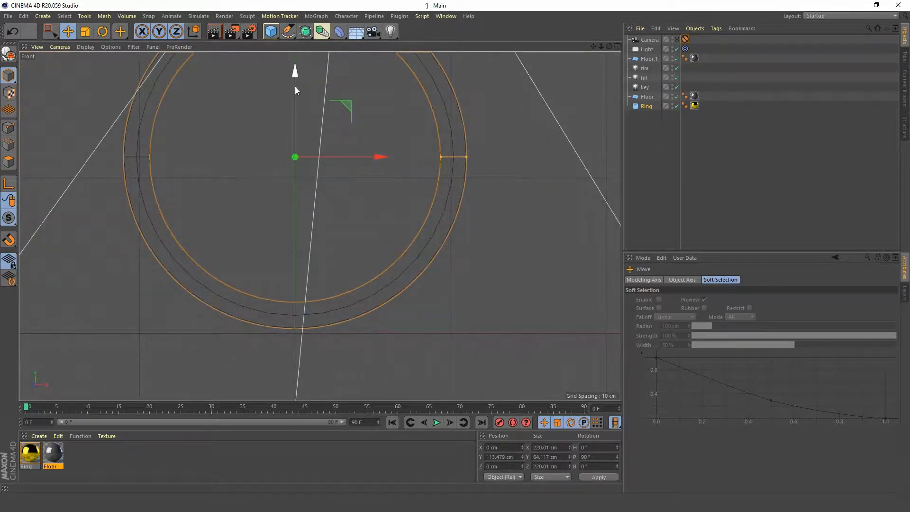
pyautogui.moveTo(292, 86); pyautogui.dragTo(289, 88)
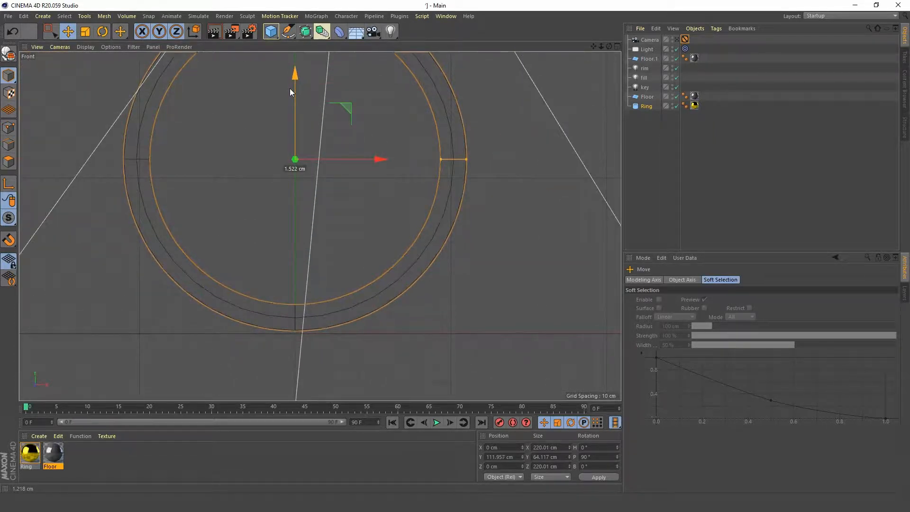
pyautogui.moveTo(294, 342)
pyautogui.keyDown('alt'); pyautogui.mouseDown(button='right')
pyautogui.moveTo(322, 307)
pyautogui.moveTo(289, 336)
pyautogui.moveTo(344, 292)
pyautogui.moveTo(286, 344)
pyautogui.mouseUp(button='right'); pyautogui.keyUp('alt')
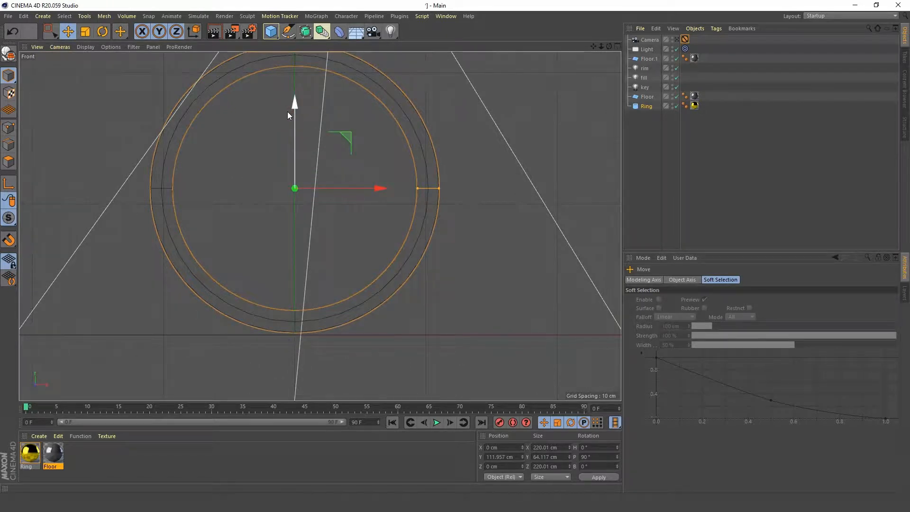
pyautogui.moveTo(287, 112); pyautogui.dragTo(286, 114)
pyautogui.keyDown('alt'); pyautogui.moveTo(289, 332); pyautogui.dragTo(349, 306, button='right'); pyautogui.keyUp('alt')
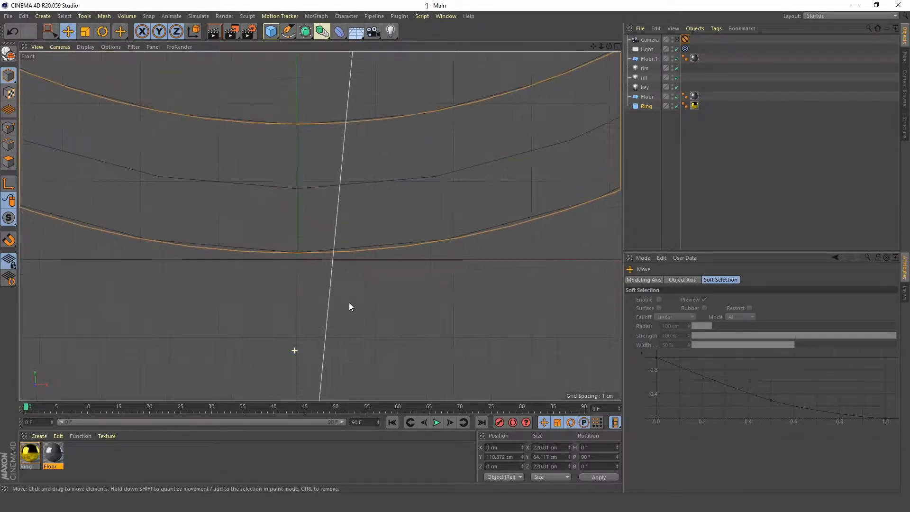
# Return to the perspective view and give the ring a Rigid Body simulation tag
pyautogui.middleClick(306, 233)
pyautogui.middleClick(223, 158)
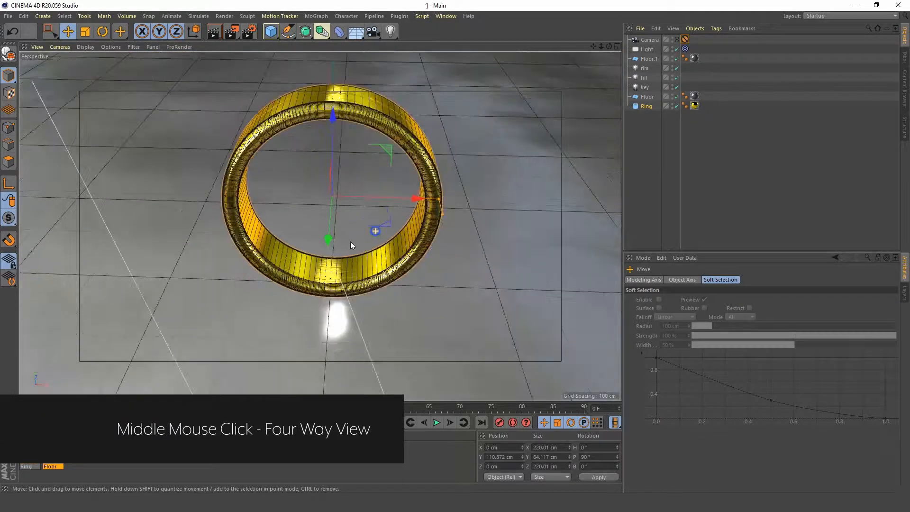
pyautogui.keyDown('alt'); pyautogui.moveTo(351, 241); pyautogui.dragTo(323, 241); pyautogui.keyUp('alt')
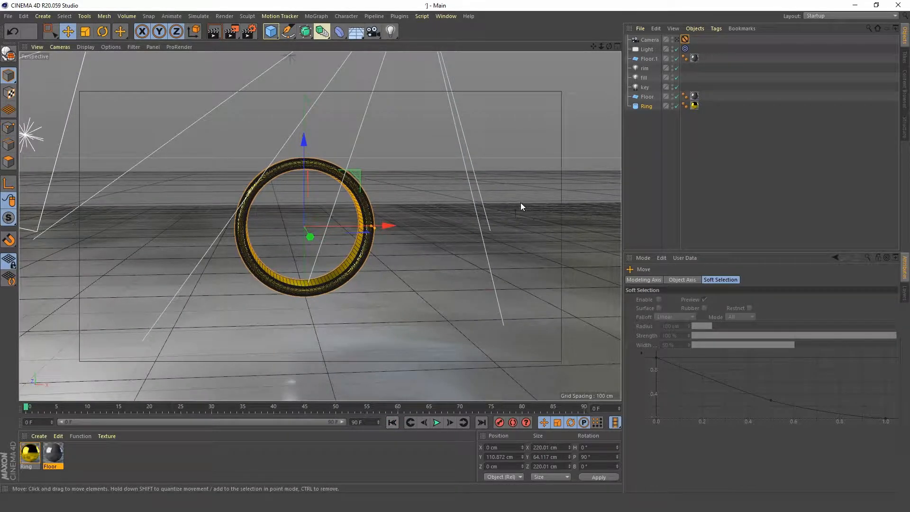
pyautogui.rightClick(643, 107)
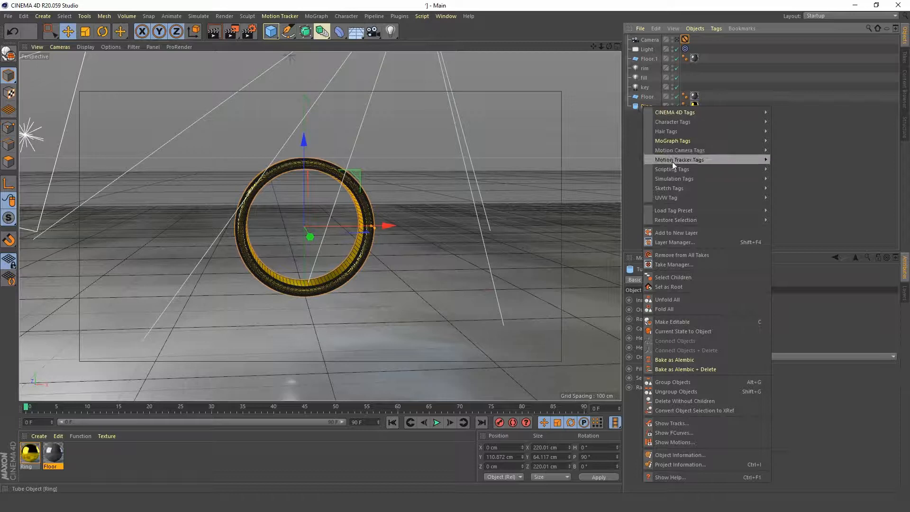
pyautogui.moveTo(715, 180)
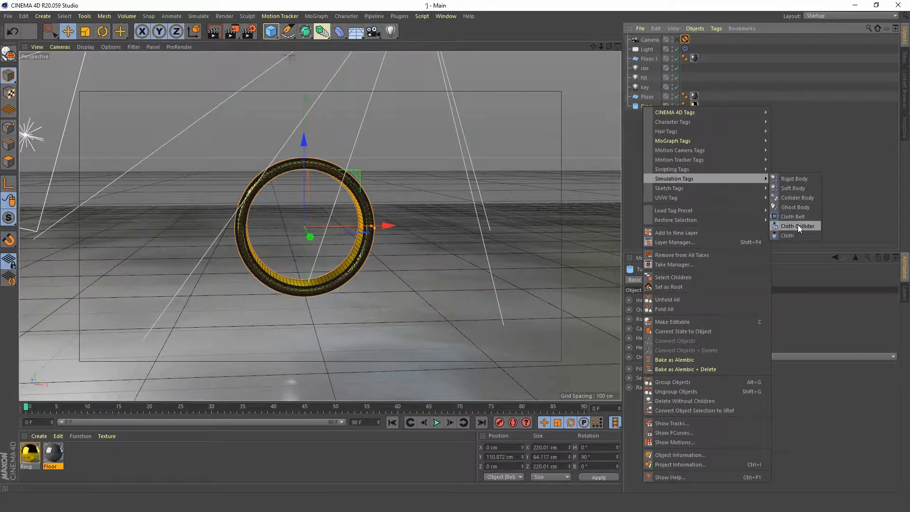
pyautogui.click(795, 178)
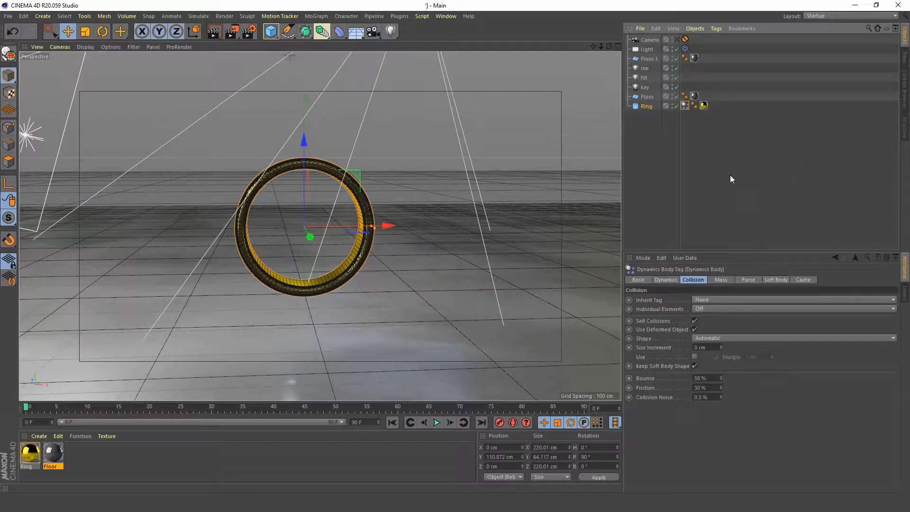
# Give the lower Floor plane beneath the ring a Collider Body simulation tag
pyautogui.click(647, 96)
pyautogui.rightClick(647, 97)
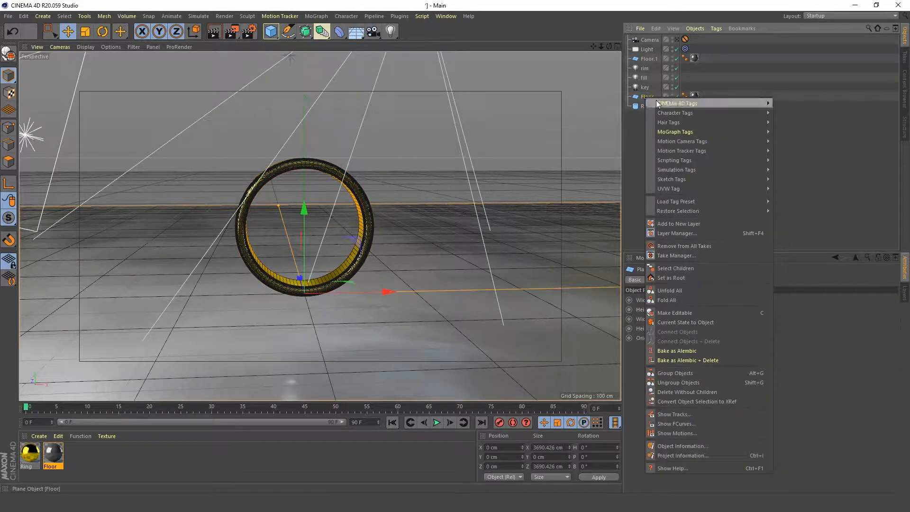
pyautogui.moveTo(721, 172)
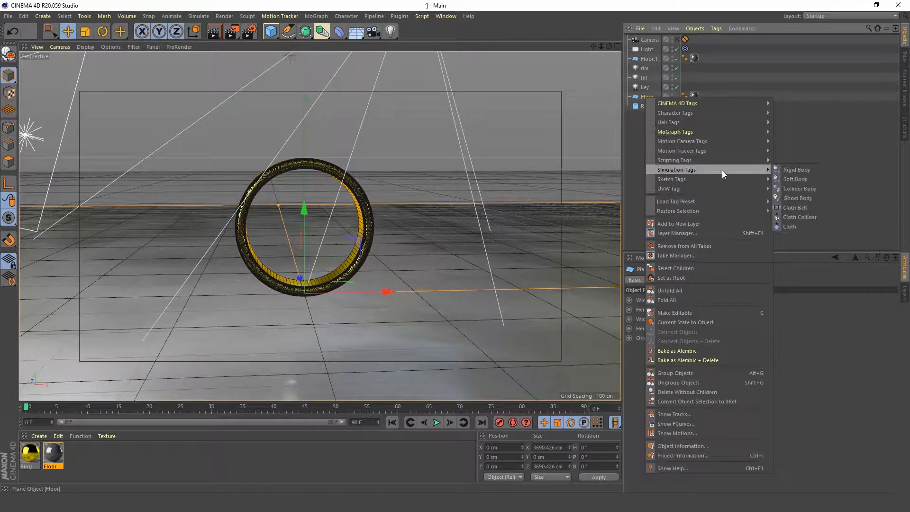
pyautogui.click(800, 189)
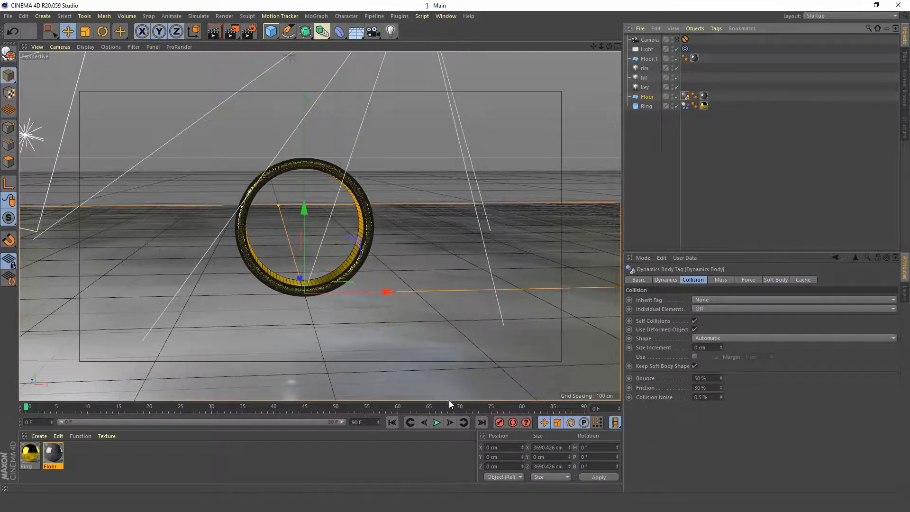
# Play the dynamics simulation while viewing the ring from an angle, and stop it partway through
pyautogui.click(437, 422)
pyautogui.keyDown('alt'); pyautogui.moveTo(256, 256); pyautogui.dragTo(334, 193); pyautogui.keyUp('alt')
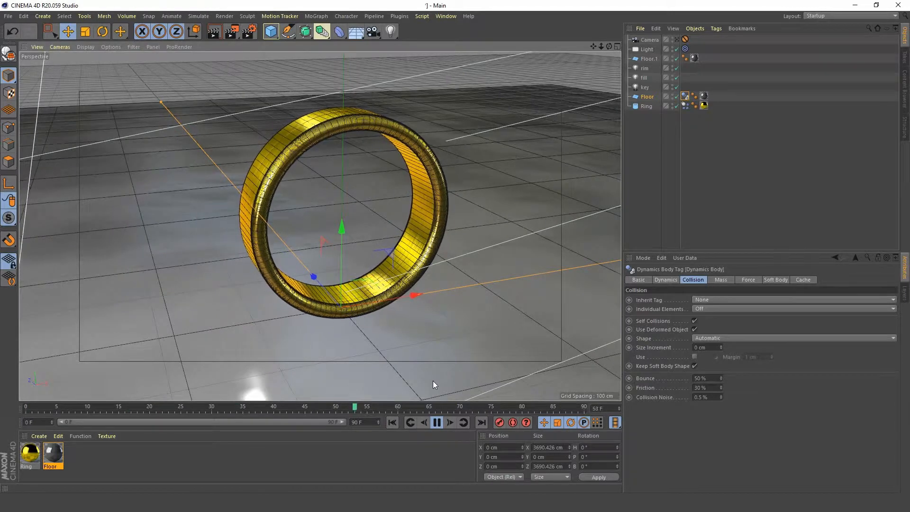
pyautogui.click(437, 422)
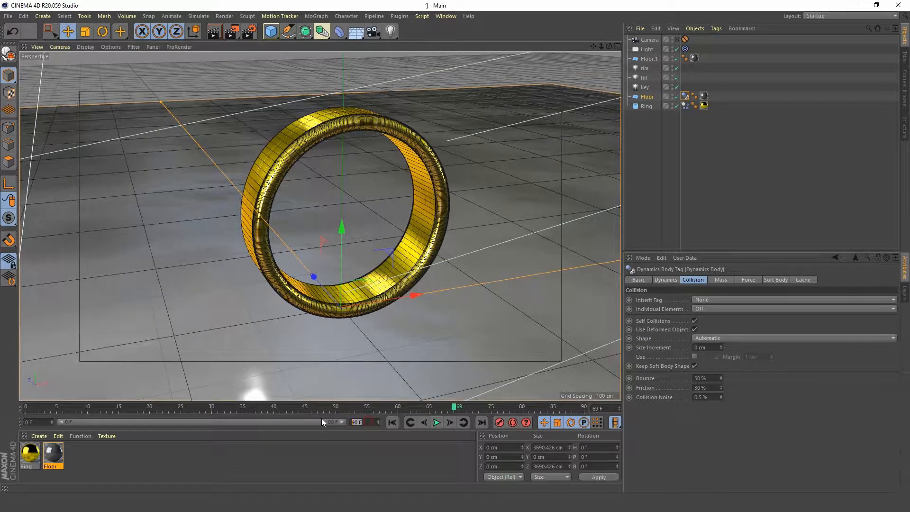
# Extend the animation's end to 900 F and show the full frame range in the timeline
pyautogui.write('900')
pyautogui.press('Return')
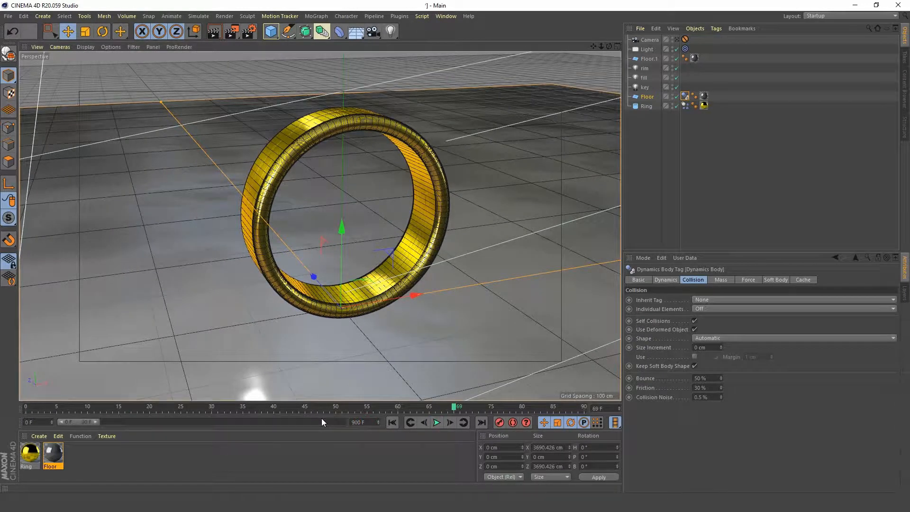
pyautogui.doubleClick(75, 422)
# View the whole ring from farther back, play the simulation from frame 0, and rewind it to the start
pyautogui.keyDown('alt'); pyautogui.moveTo(357, 218); pyautogui.dragTo(355, 227, button='middle'); pyautogui.keyUp('alt')
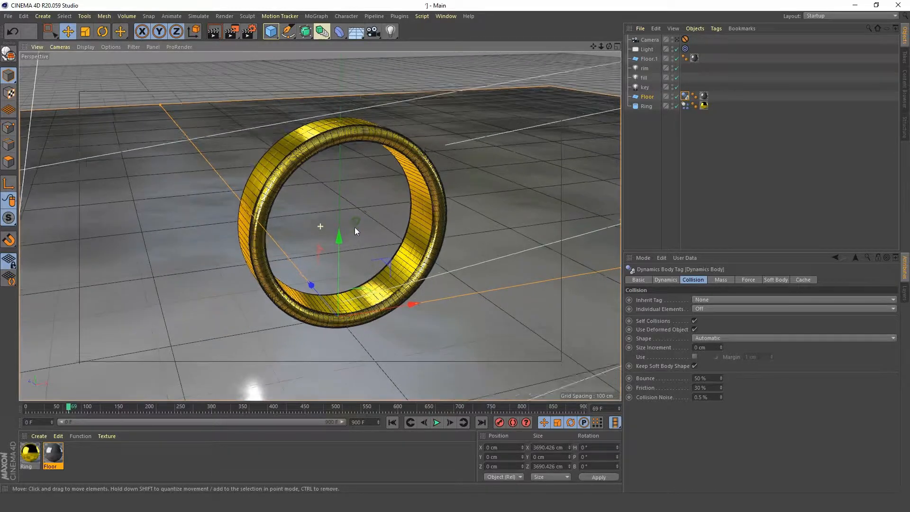
pyautogui.keyDown('alt'); pyautogui.moveTo(355, 227); pyautogui.dragTo(342, 243, button='right'); pyautogui.keyUp('alt')
pyautogui.click(392, 423)
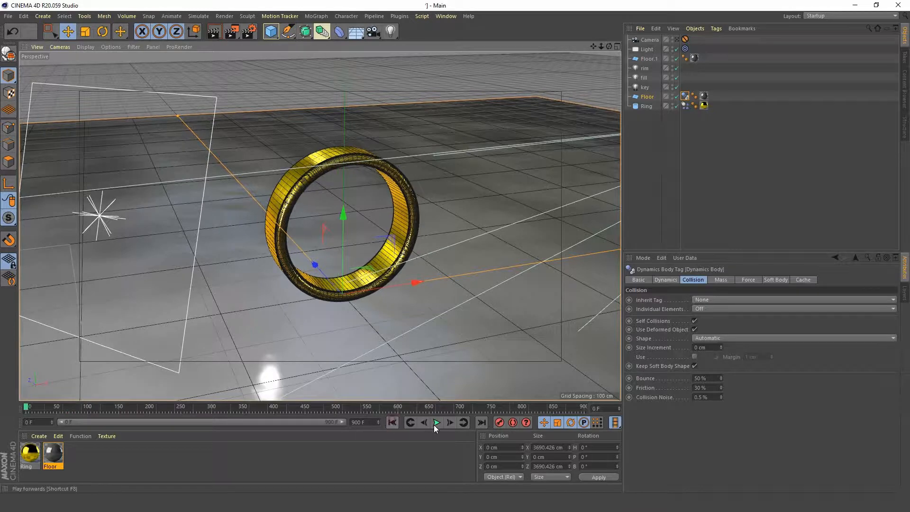
pyautogui.click(434, 422)
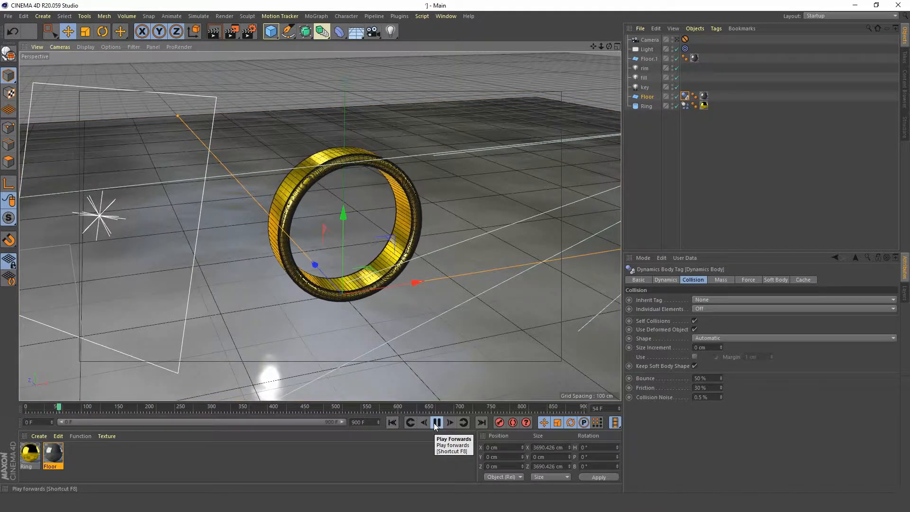
pyautogui.click(435, 423)
pyautogui.click(392, 422)
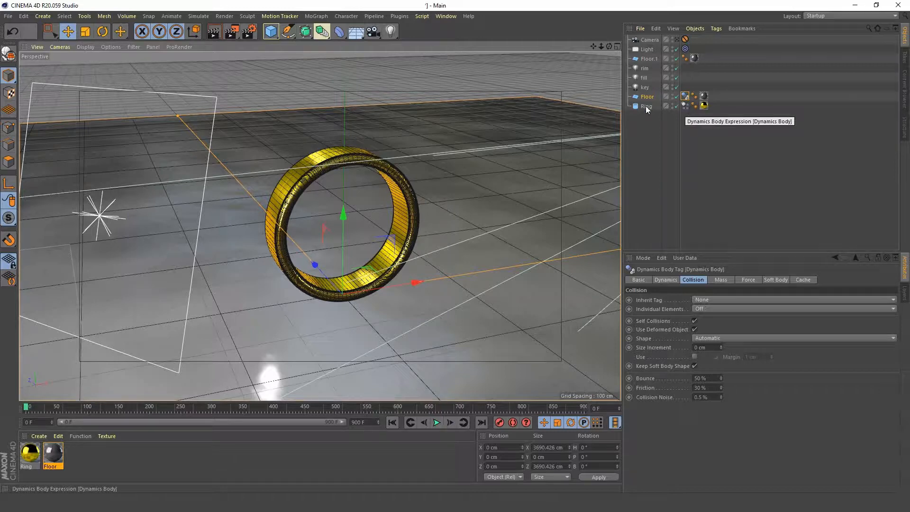
# Enable Custom Initial Velocity in the ring's dynamics tag and set its initial angular velocity to 600° about Z
pyautogui.click(682, 105)
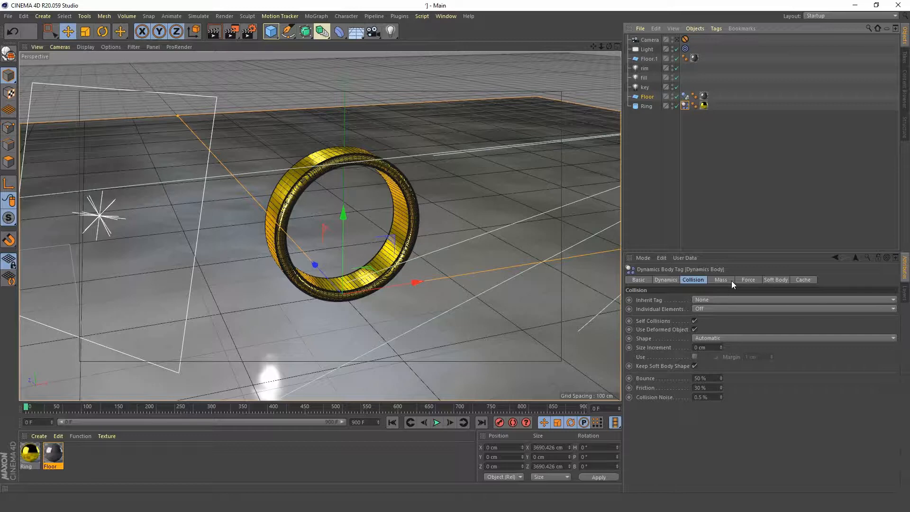
pyautogui.click(673, 281)
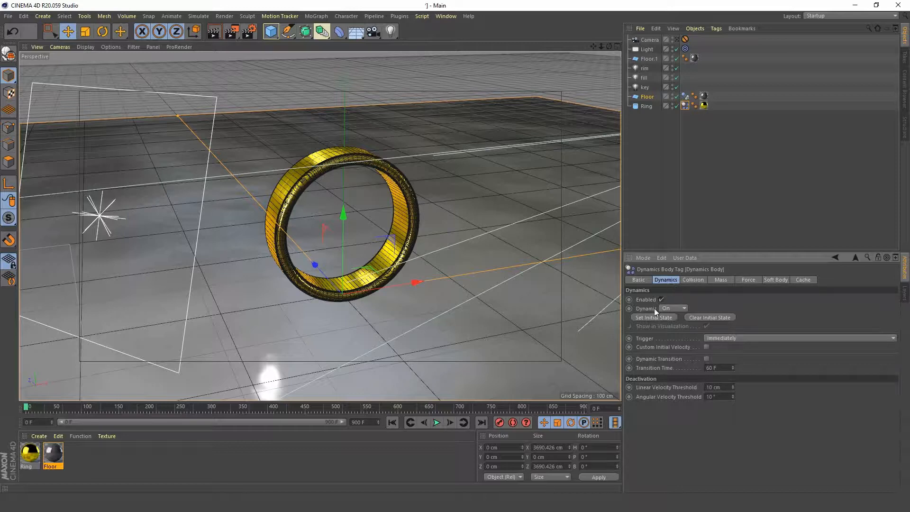
pyautogui.click(706, 348)
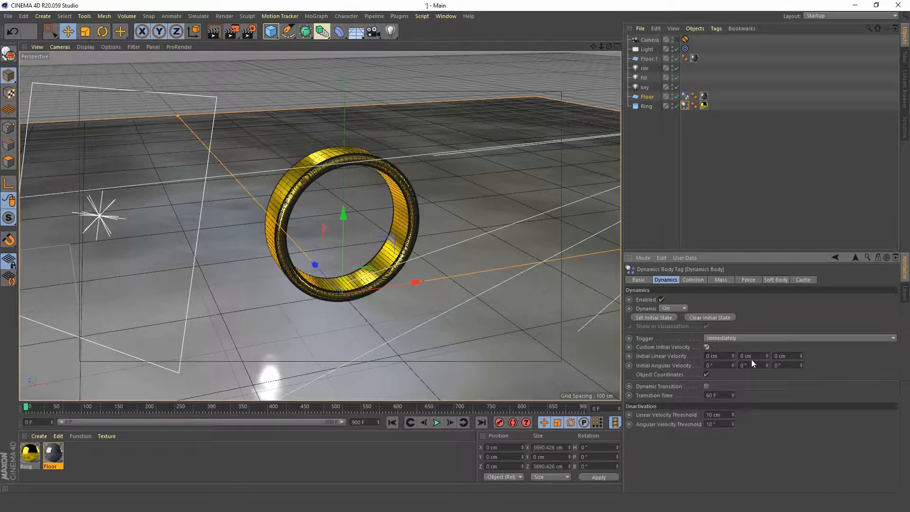
pyautogui.click(788, 365)
# Play the simulation to check the ring's initial spin, stop it, and return to the start frame
pyautogui.click(436, 422)
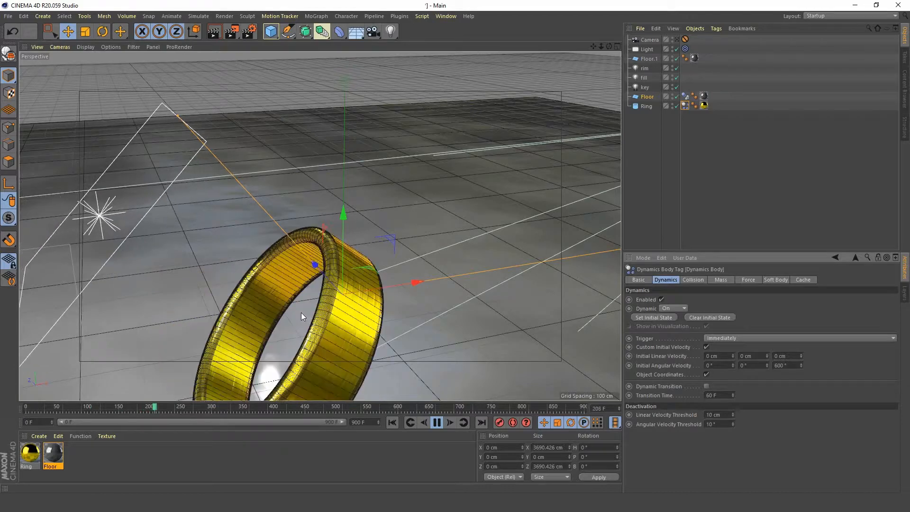
pyautogui.click(432, 422)
pyautogui.click(392, 422)
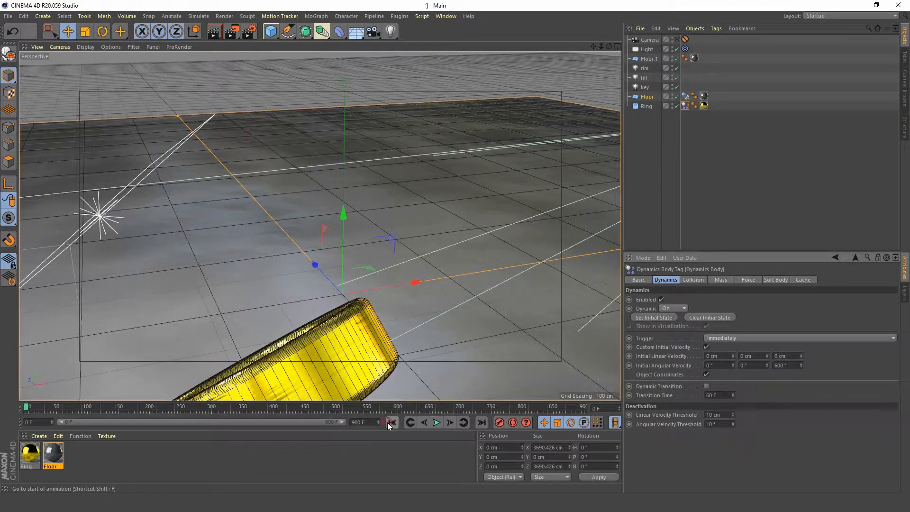
# Set collision Bounce to 0% on the ring, and Bounce to 0% with Friction at 100% on the Floor collider
pyautogui.click(685, 105)
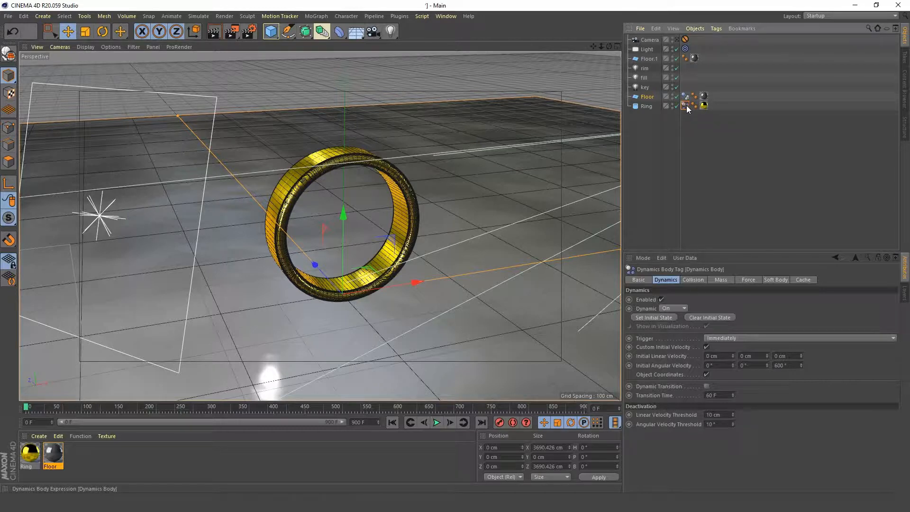
pyautogui.click(701, 280)
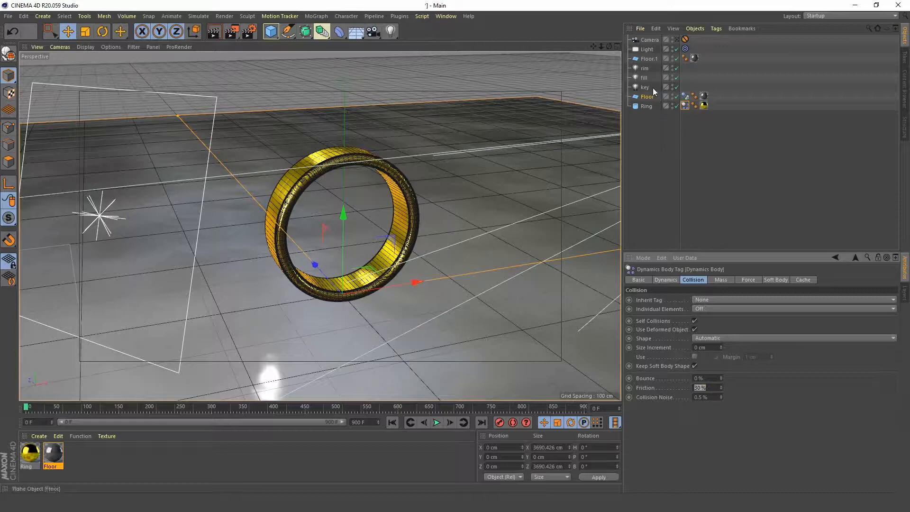
pyautogui.click(685, 97)
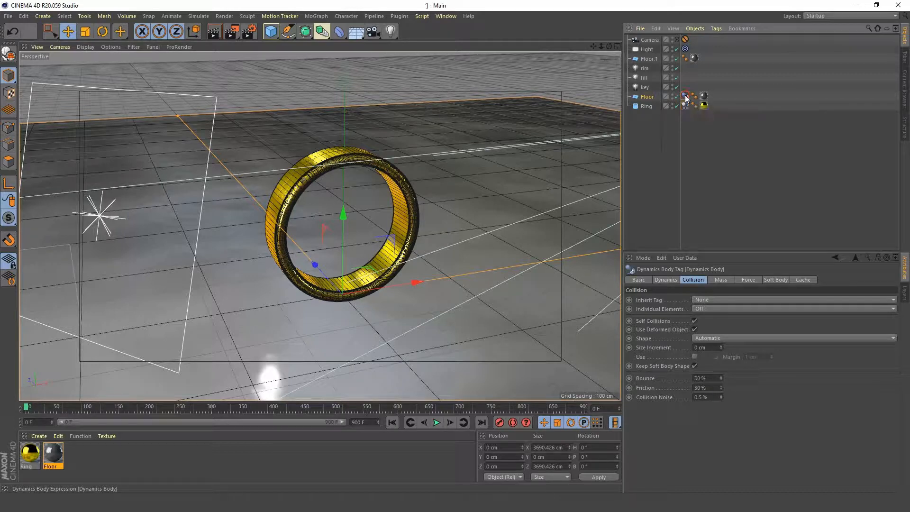
pyautogui.click(719, 376)
pyautogui.write('0')
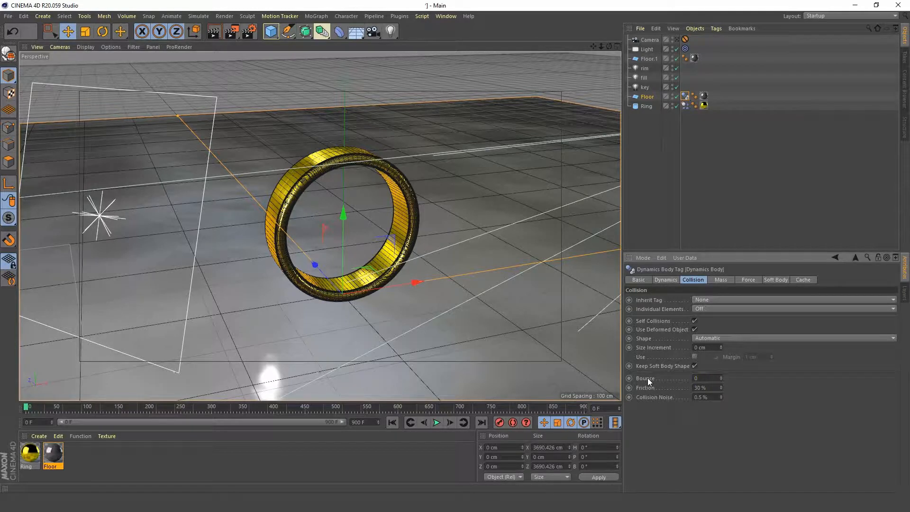
pyautogui.press('Tab')
pyautogui.write('100')
pyautogui.press('Return')
# Play the simulation to examine how the ring spins with the new collision settings, and rewind to frame 0
pyautogui.click(433, 424)
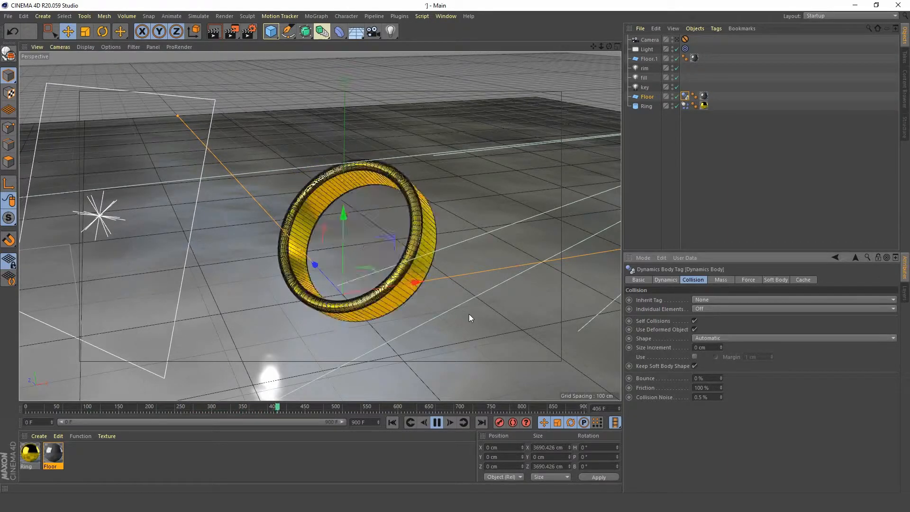
pyautogui.click(437, 422)
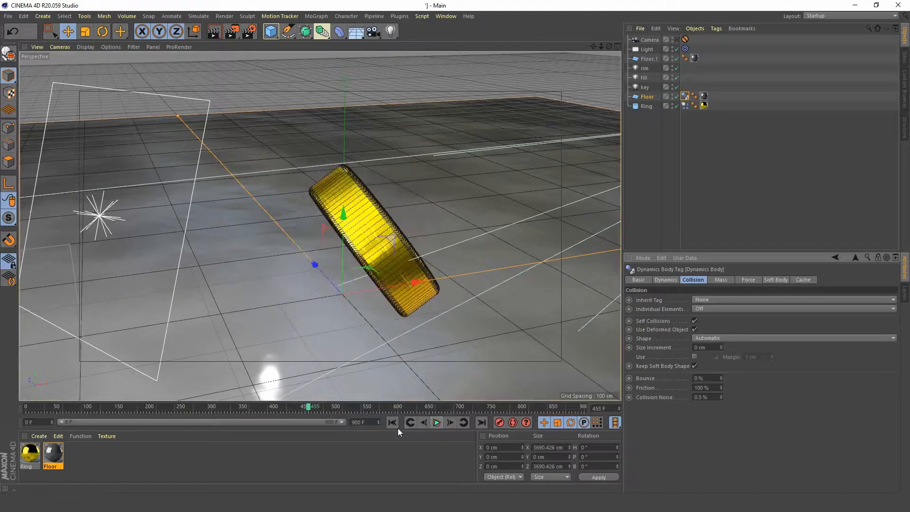
pyautogui.click(392, 422)
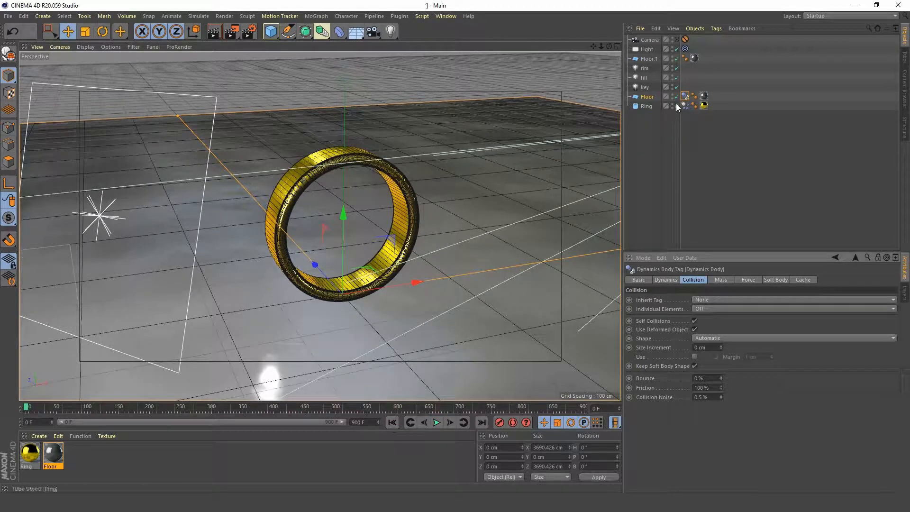
# Set the ring's Angular Damping force to 20% and play the simulation briefly to test it
pyautogui.click(646, 106)
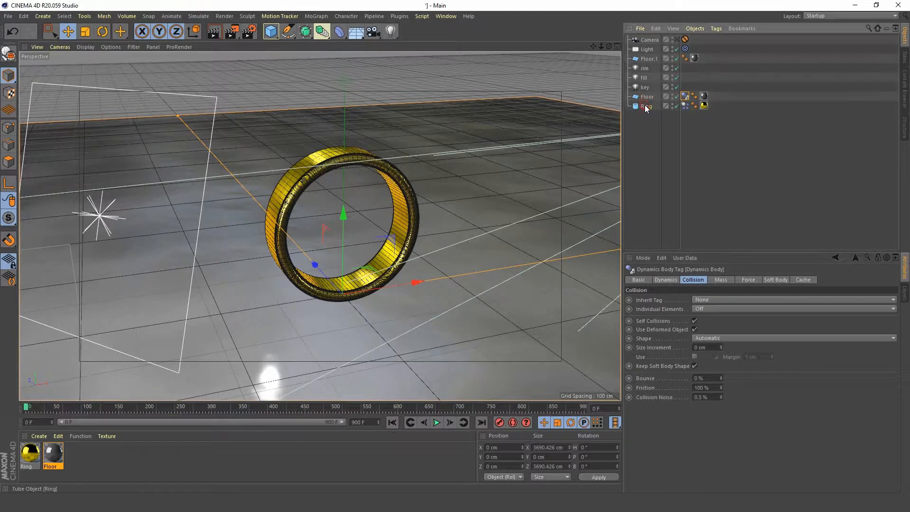
pyautogui.click(684, 106)
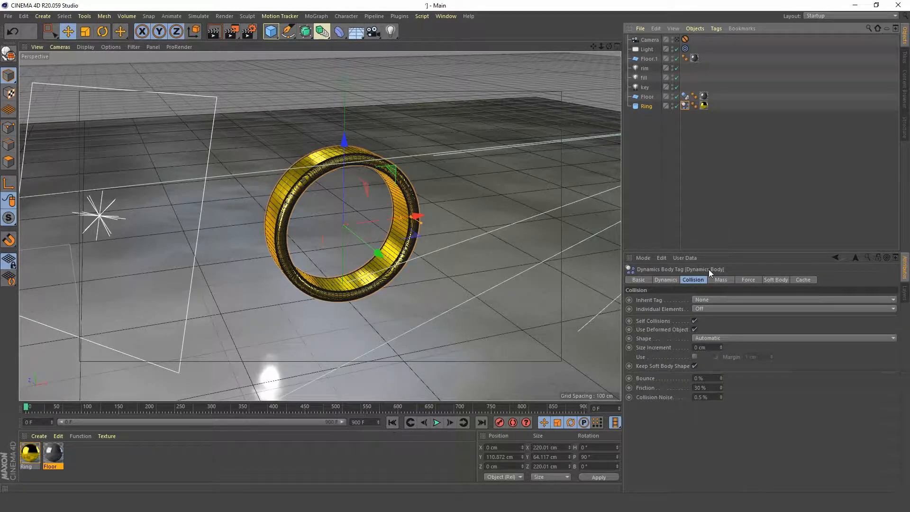
pyautogui.click(660, 280)
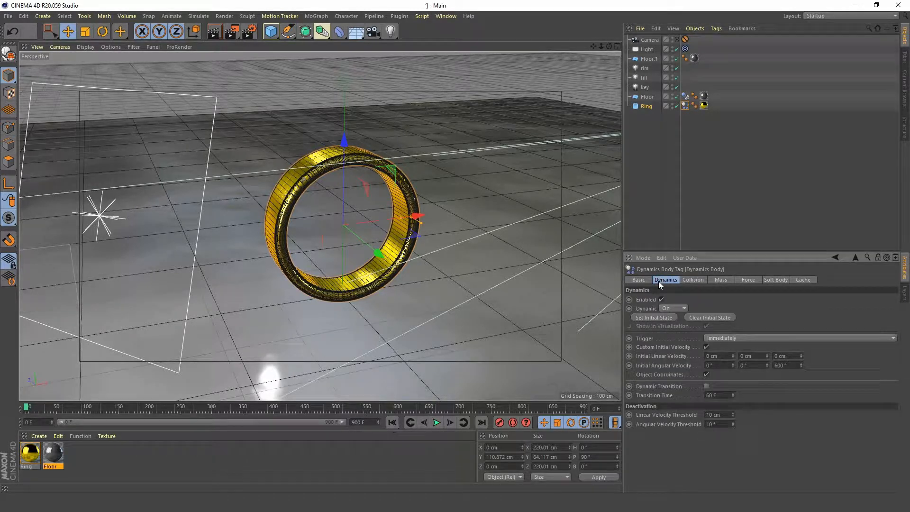
pyautogui.click(727, 280)
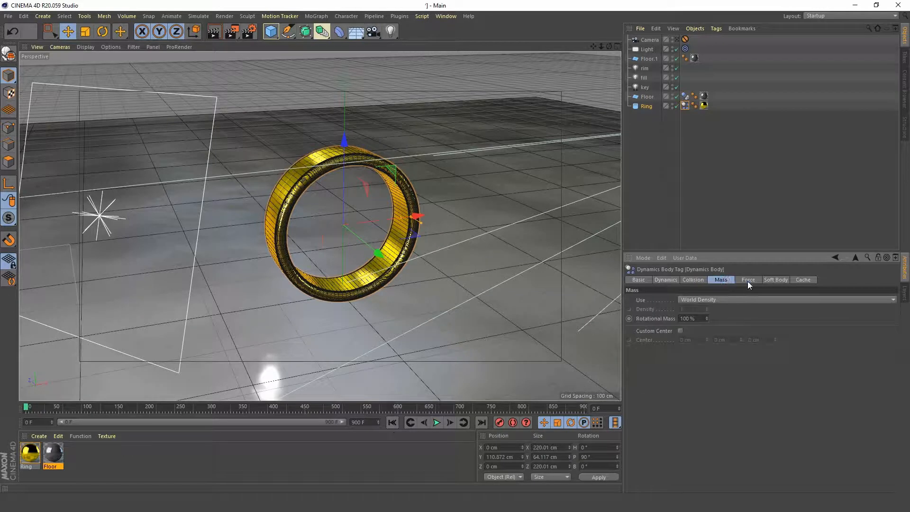
pyautogui.click(747, 280)
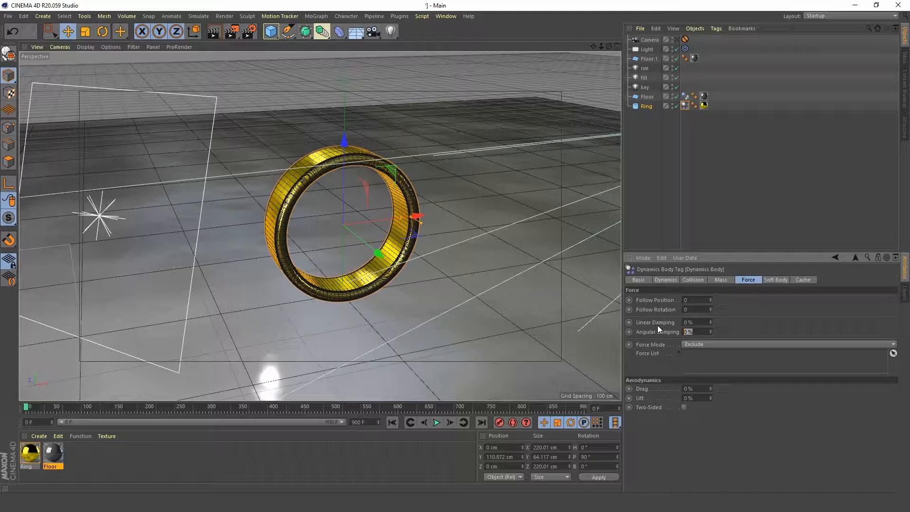
pyautogui.write('20')
pyautogui.press('Return')
pyautogui.click(434, 421)
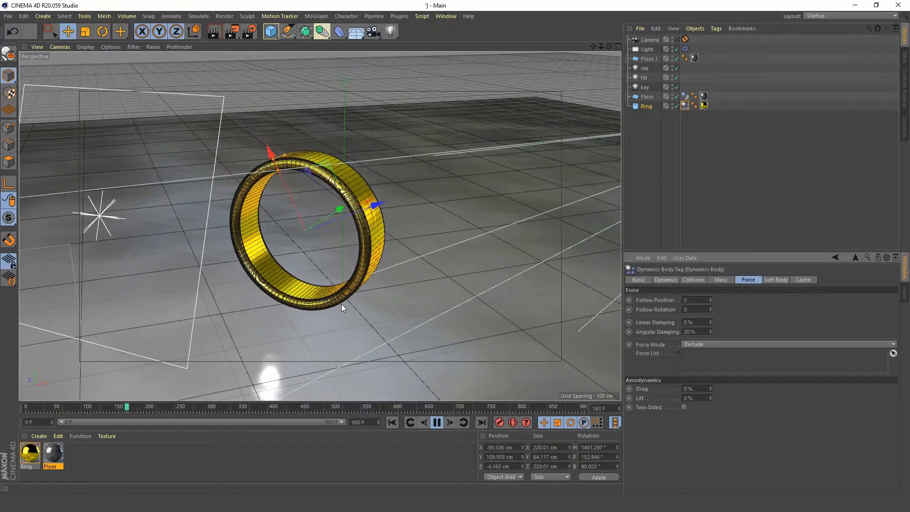
pyautogui.click(436, 422)
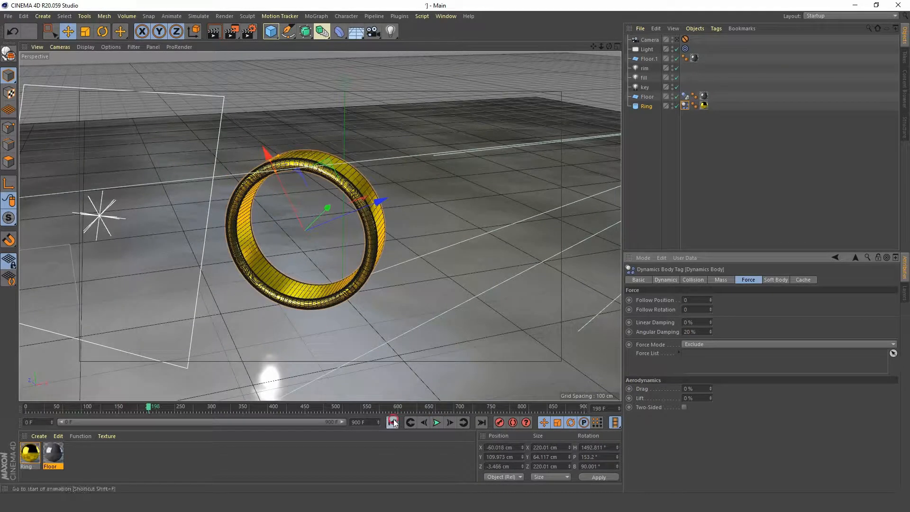
# Try an Angular Damping of 15% on the ring and replay the simulation from the start, following the ring
pyautogui.click(393, 422)
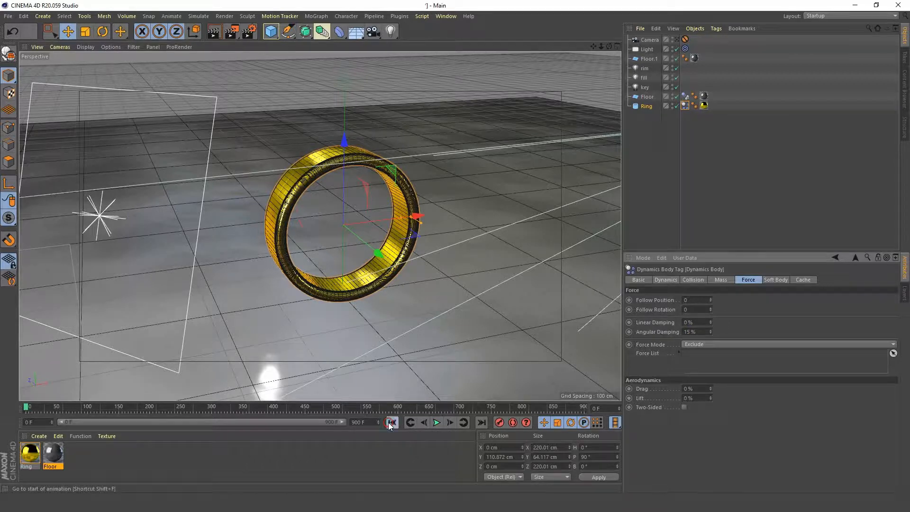
pyautogui.click(436, 422)
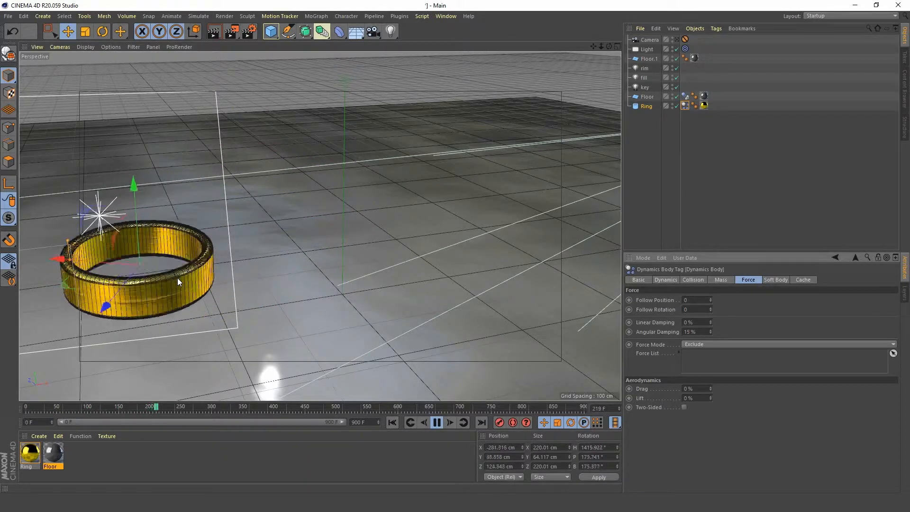
pyautogui.keyDown('alt'); pyautogui.moveTo(144, 265); pyautogui.dragTo(301, 225); pyautogui.keyUp('alt')
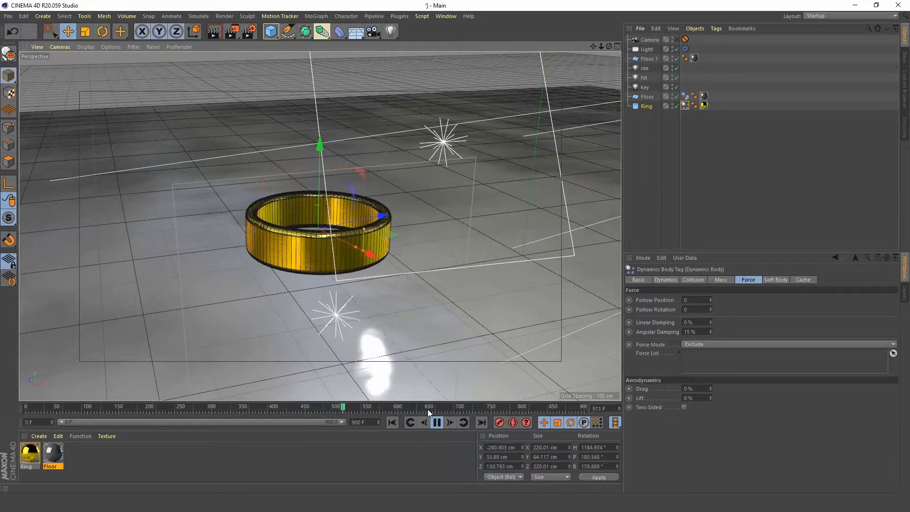
pyautogui.click(393, 423)
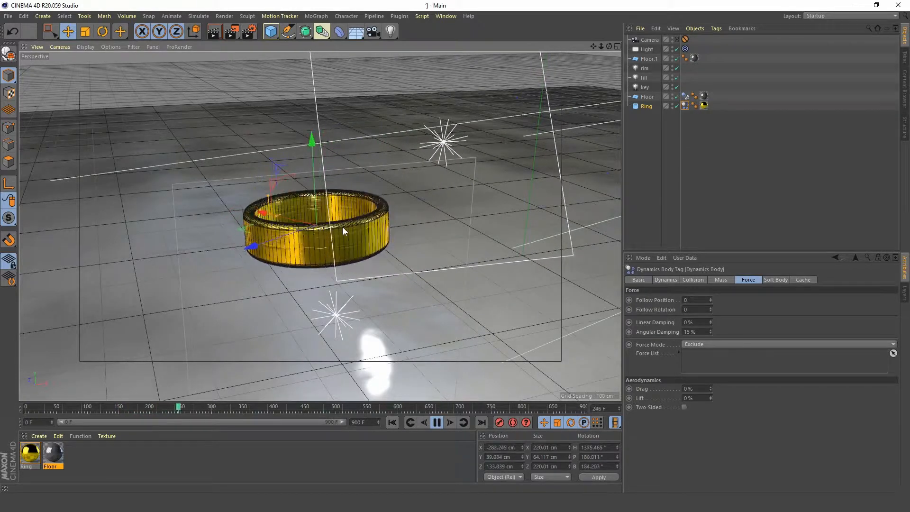
pyautogui.click(437, 423)
# Set the Angular Damping in the ring's dynamics tag to 10%
pyautogui.moveTo(699, 333); pyautogui.dragTo(639, 330)
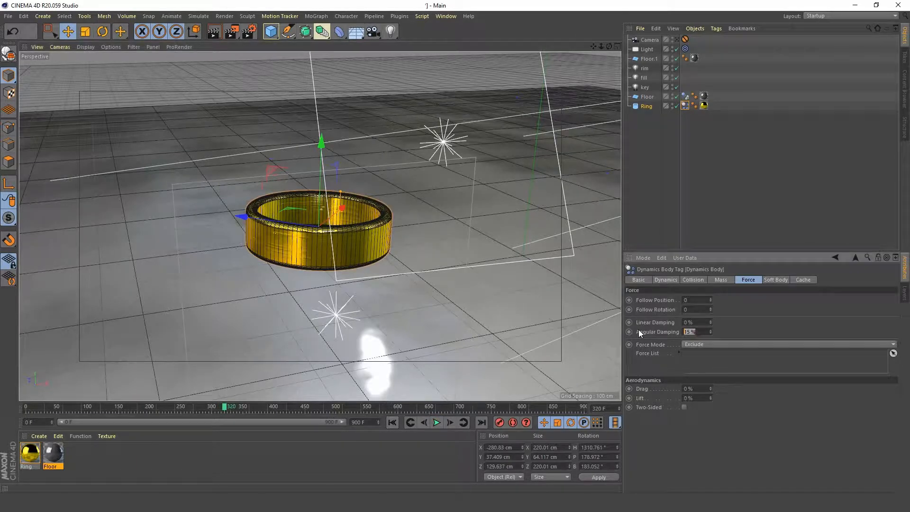
pyautogui.write('10')
pyautogui.press('Return')
# Replay the simulation from frame 0 and follow the ring as it spins and settles on the floor
pyautogui.click(391, 425)
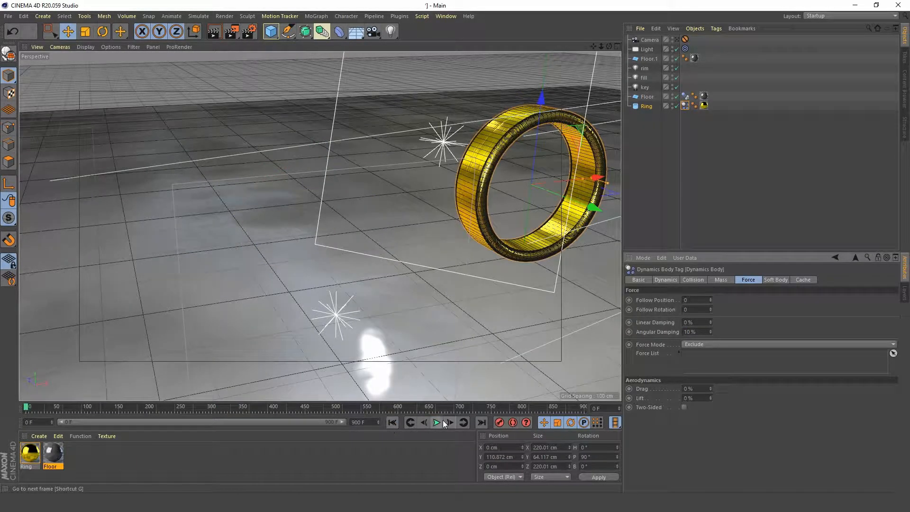
pyautogui.click(439, 422)
pyautogui.keyDown('alt'); pyautogui.moveTo(428, 268); pyautogui.dragTo(218, 337, button='middle'); pyautogui.keyUp('alt')
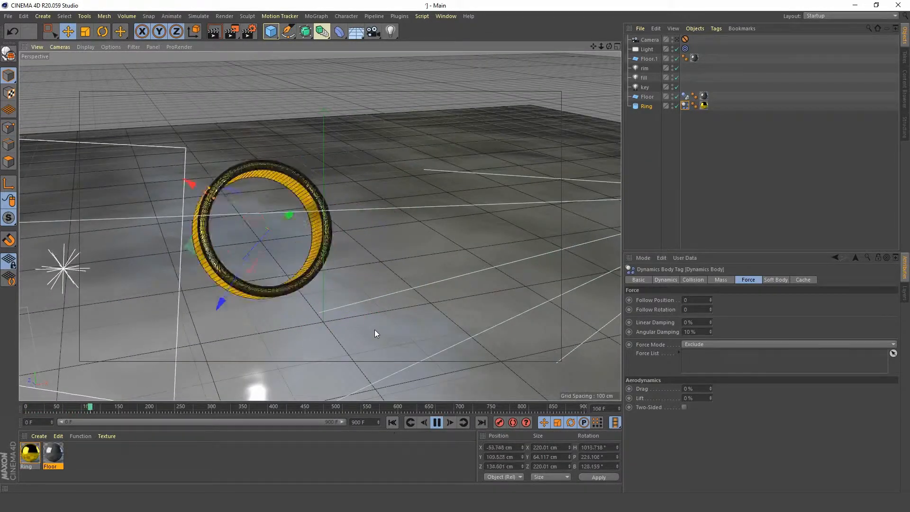
pyautogui.keyDown('alt'); pyautogui.moveTo(123, 271); pyautogui.dragTo(271, 240, button='middle'); pyautogui.keyUp('alt')
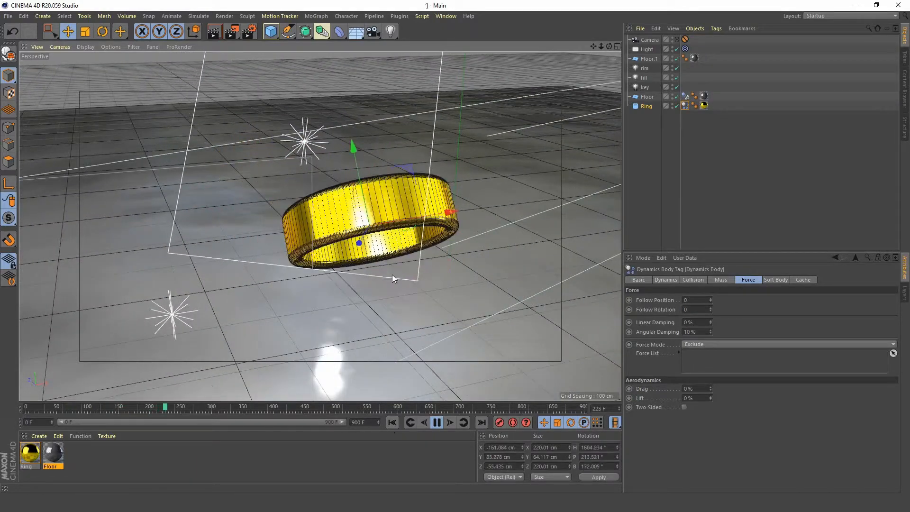
pyautogui.keyDown('alt'); pyautogui.moveTo(400, 266); pyautogui.dragTo(350, 260); pyautogui.keyUp('alt')
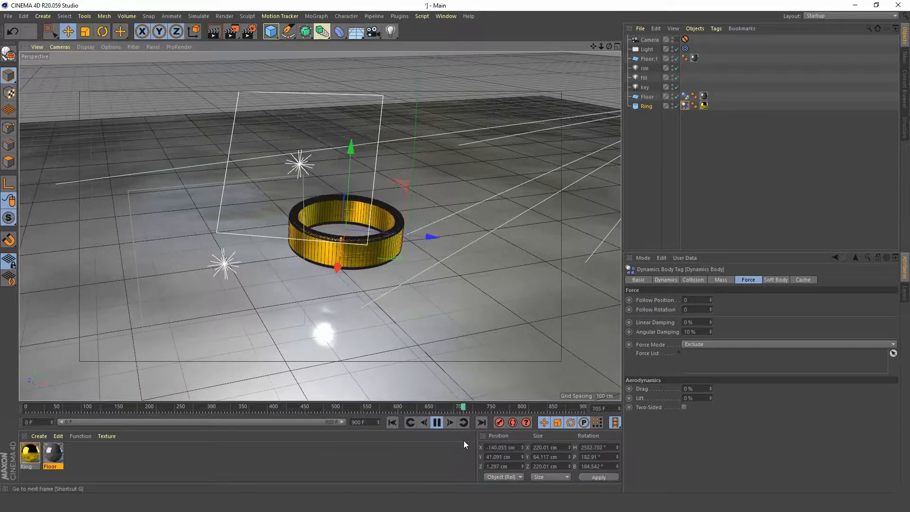
# Extend the animation and its visible timeline range to 1500 frames, and continue the simulation to check how the ring settles
pyautogui.click(438, 423)
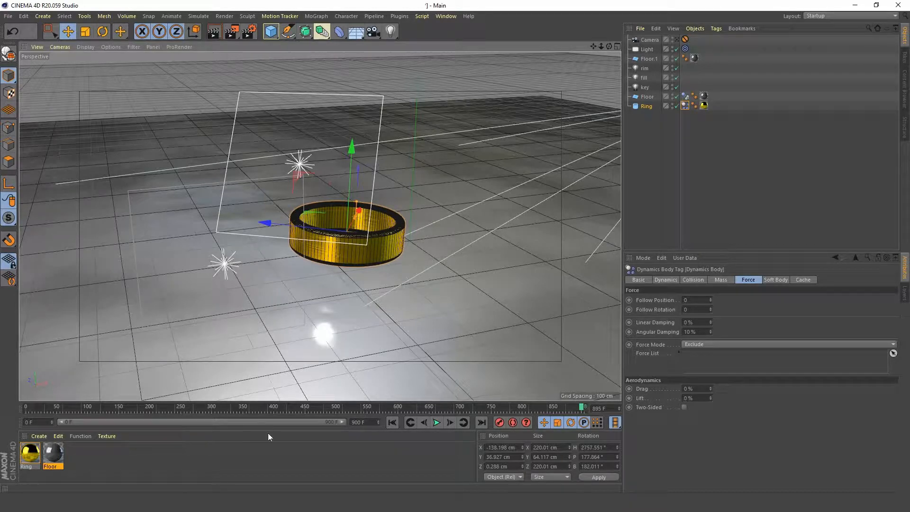
pyautogui.doubleClick(370, 421)
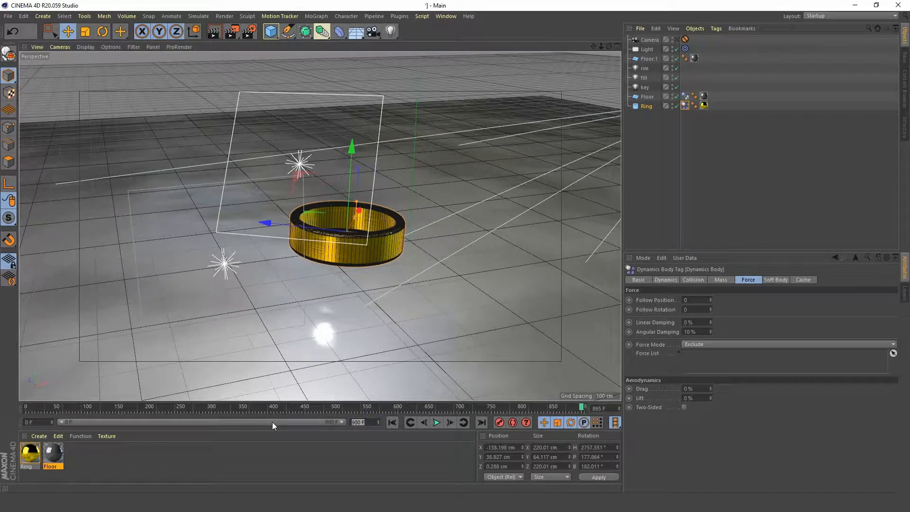
pyautogui.write('1500')
pyautogui.press('Return')
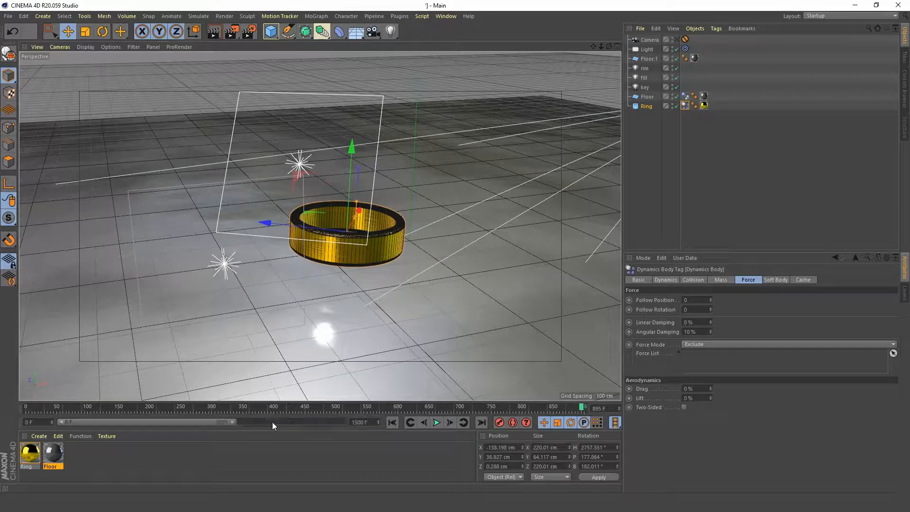
pyautogui.doubleClick(157, 420)
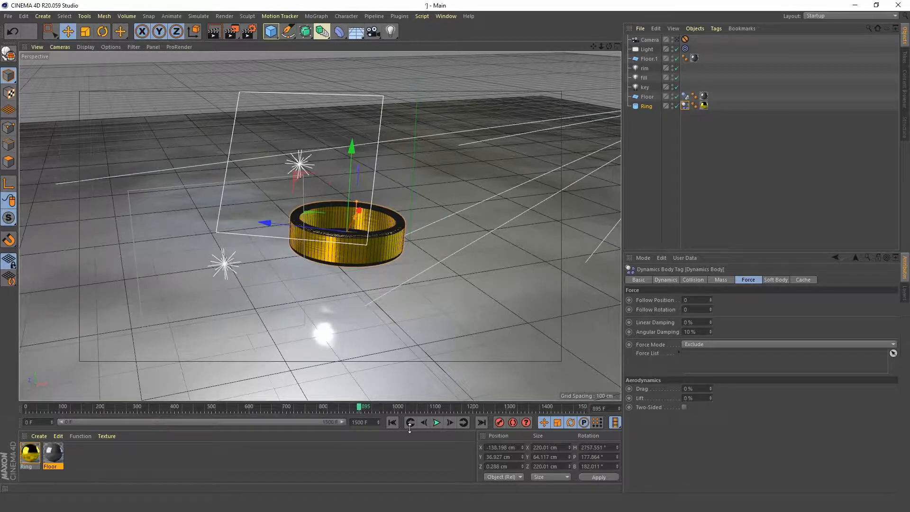
pyautogui.click(435, 422)
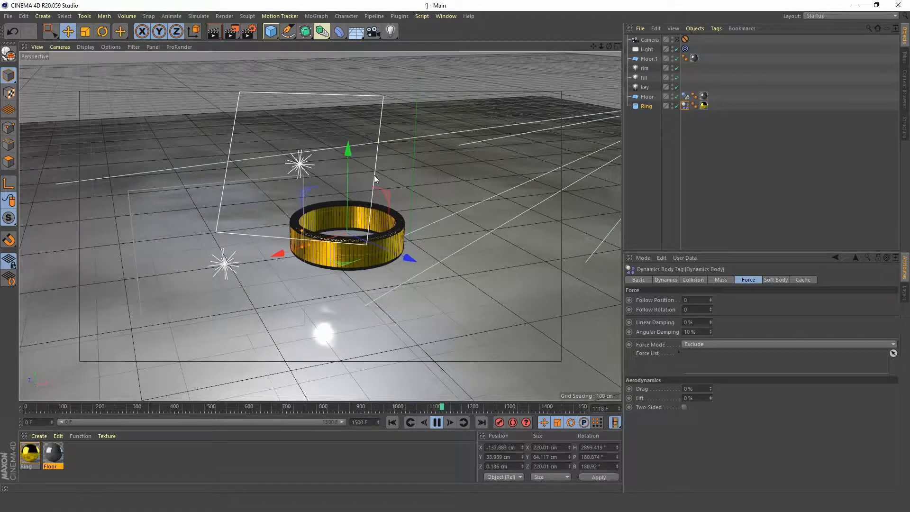
pyautogui.click(437, 423)
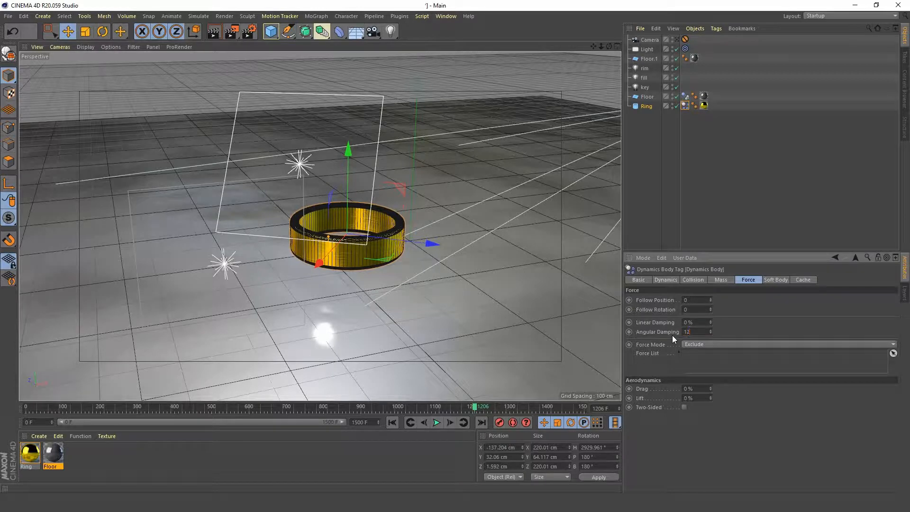
# Try an Angular Damping of 12.5% on the ring, replay the simulation from the start and return to frame 0
pyautogui.click(392, 422)
pyautogui.click(437, 422)
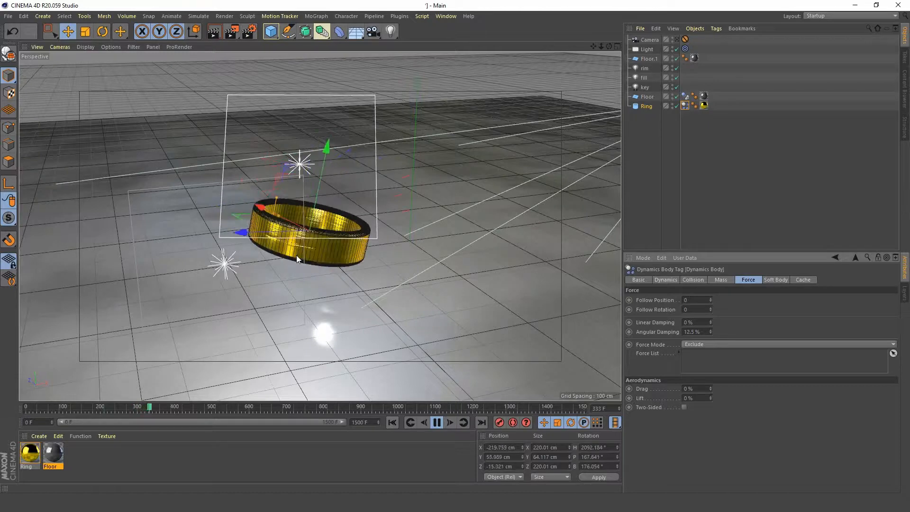
pyautogui.click(436, 423)
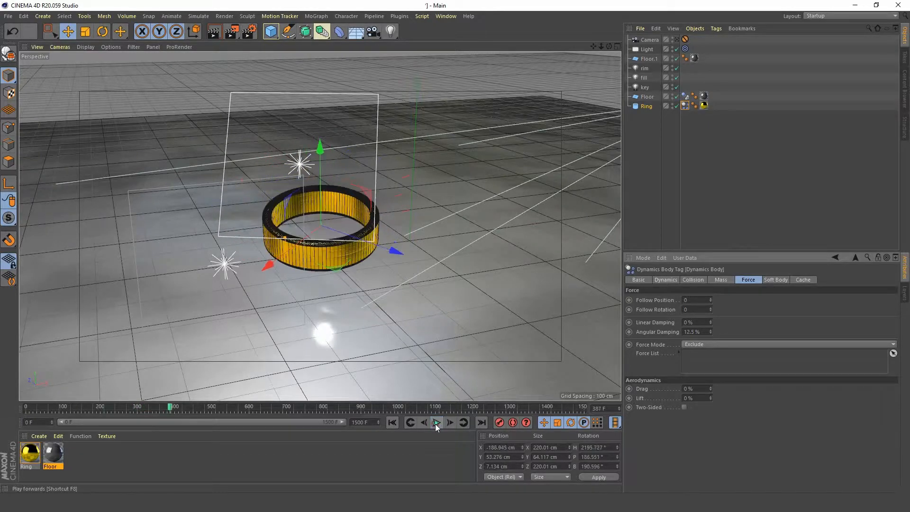
pyautogui.click(396, 422)
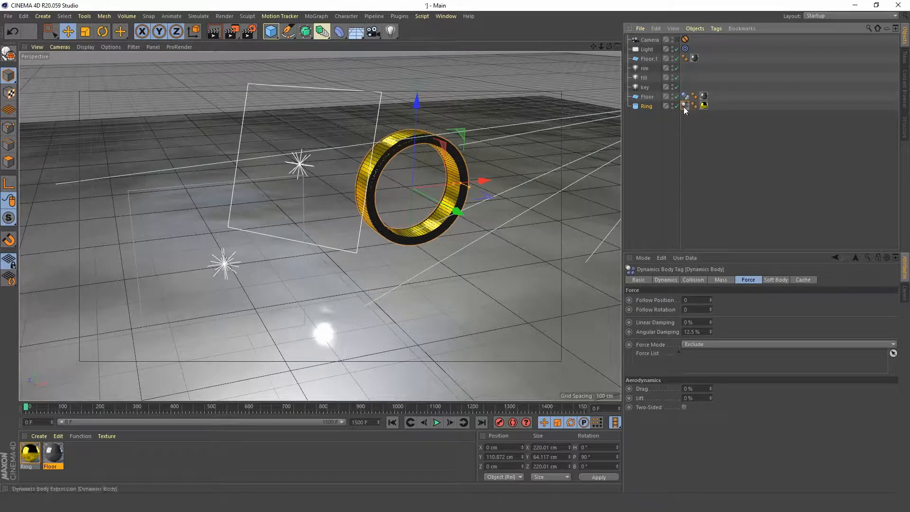
# Set the third Initial Angular Velocity value of the ring's dynamics tag to 700° and test the simulation from the start
pyautogui.click(672, 280)
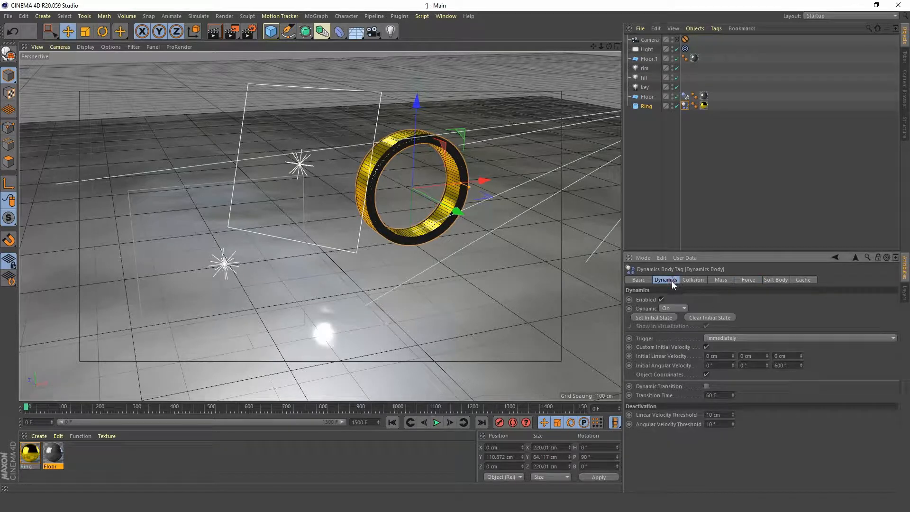
pyautogui.doubleClick(784, 365)
pyautogui.click(437, 423)
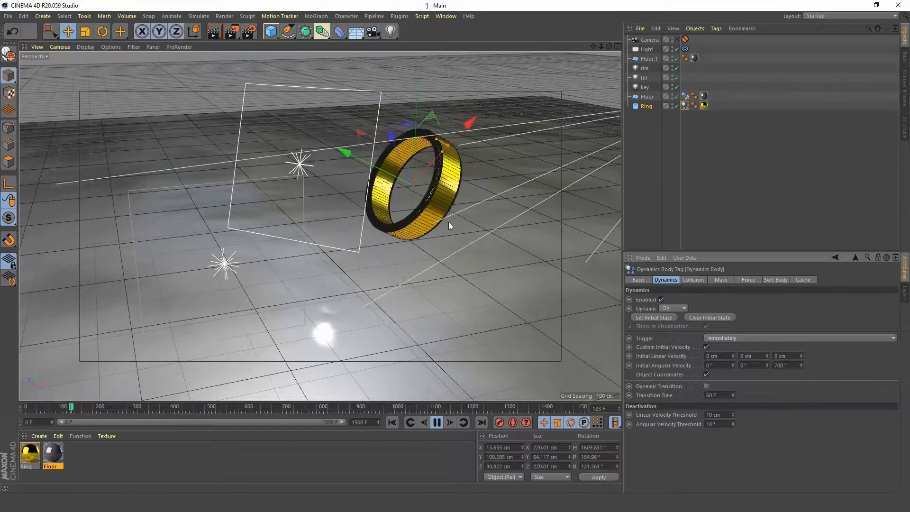
pyautogui.keyDown('alt'); pyautogui.moveTo(431, 193); pyautogui.dragTo(362, 227); pyautogui.keyUp('alt')
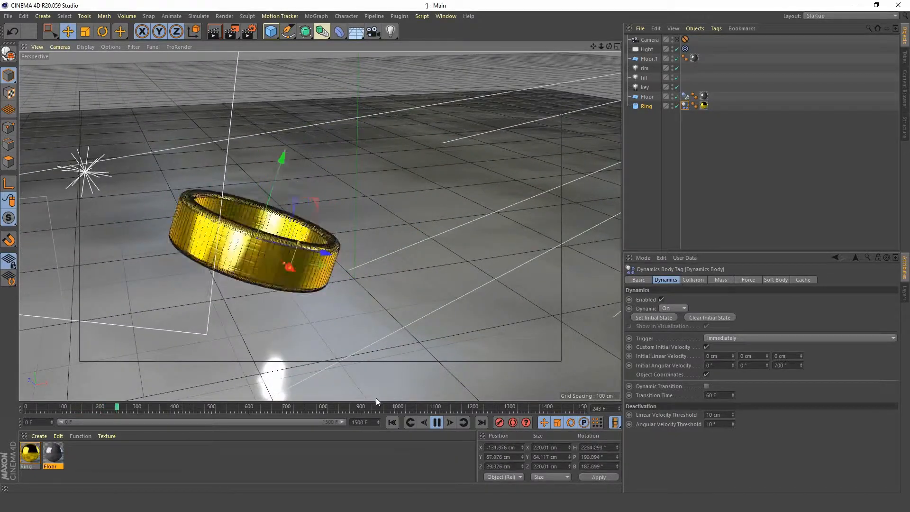
pyautogui.click(393, 422)
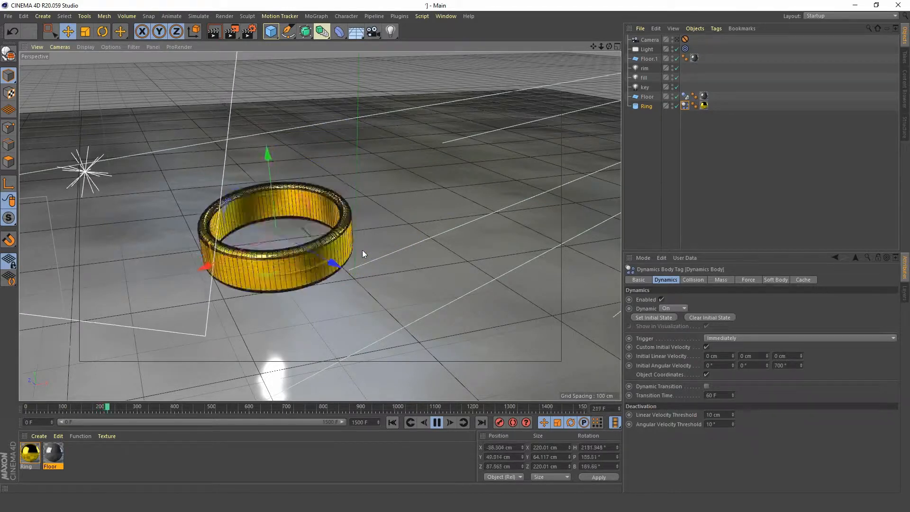
pyautogui.click(437, 422)
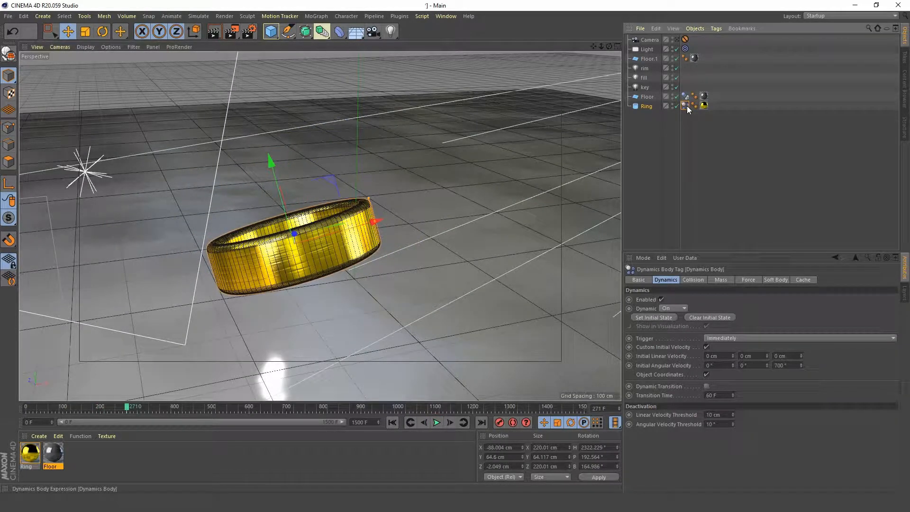
# Test the simulation with the ring's collision Shape set to Moving Mesh, and undo that shape change
pyautogui.click(701, 282)
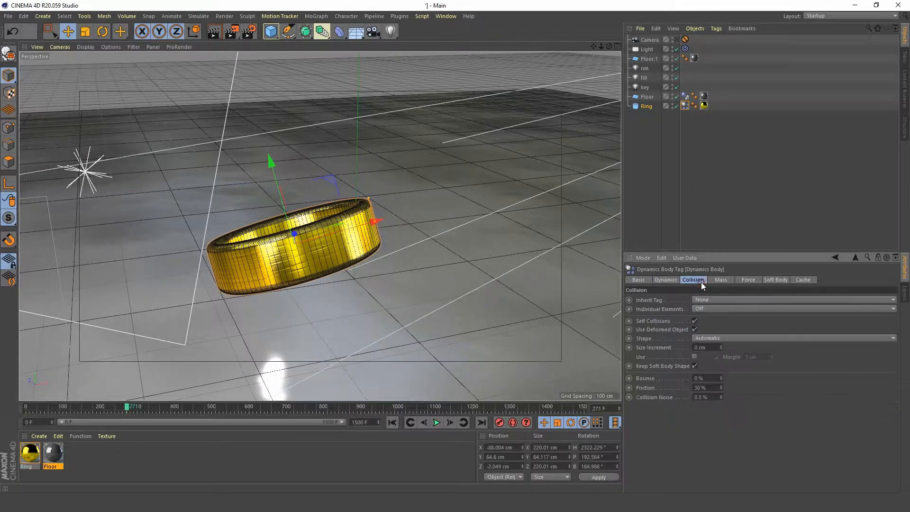
pyautogui.click(723, 340)
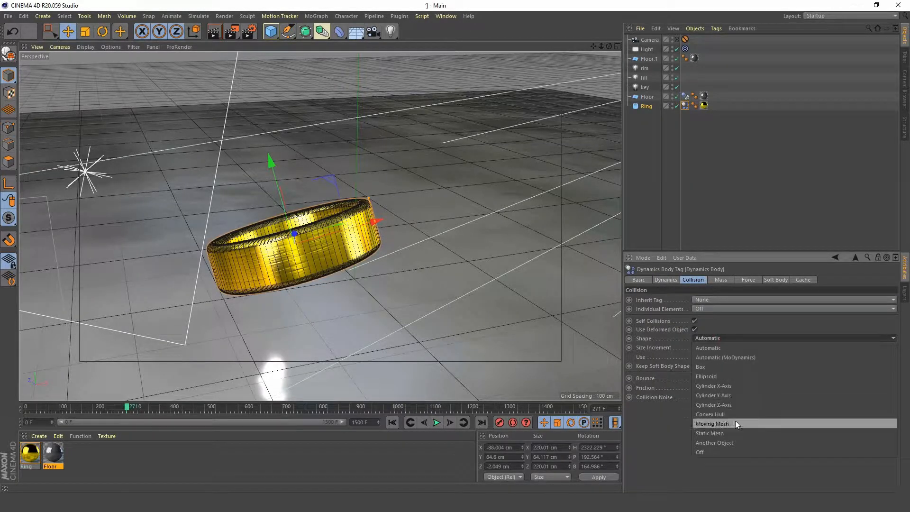
pyautogui.click(723, 424)
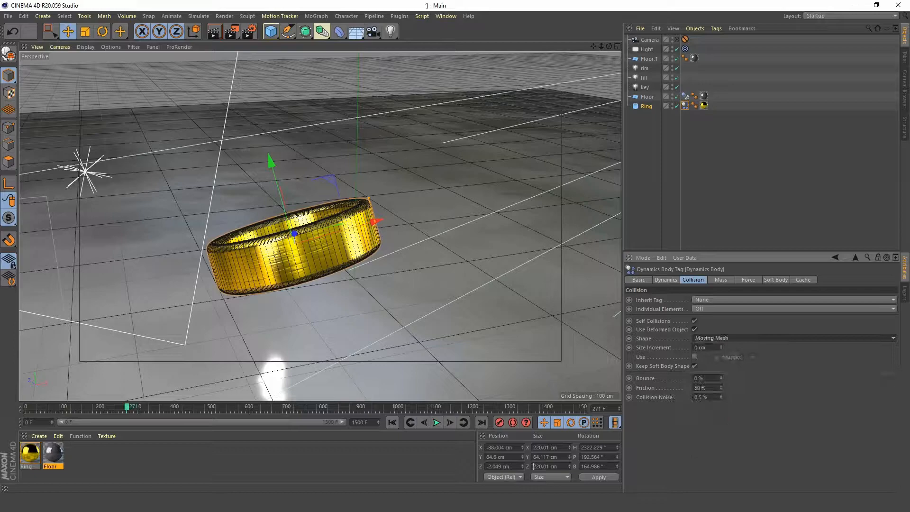
pyautogui.click(393, 422)
pyautogui.click(434, 423)
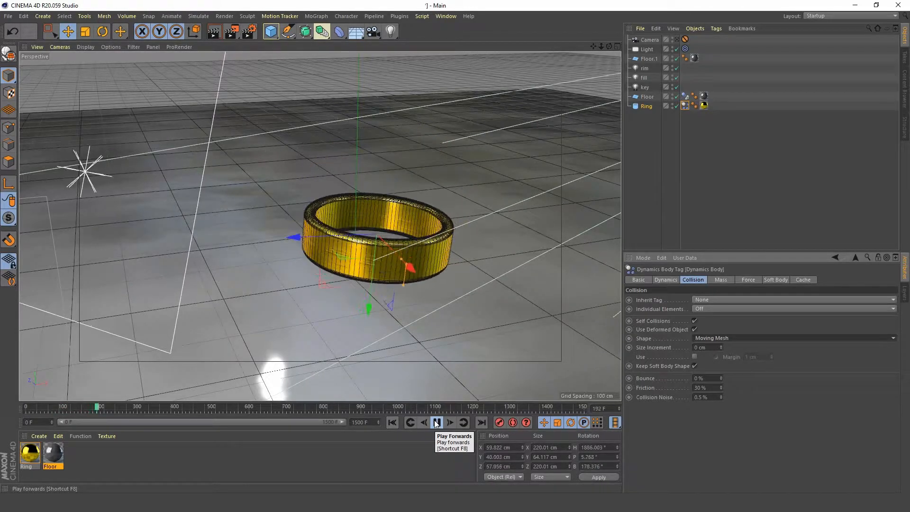
pyautogui.click(434, 420)
pyautogui.click(393, 422)
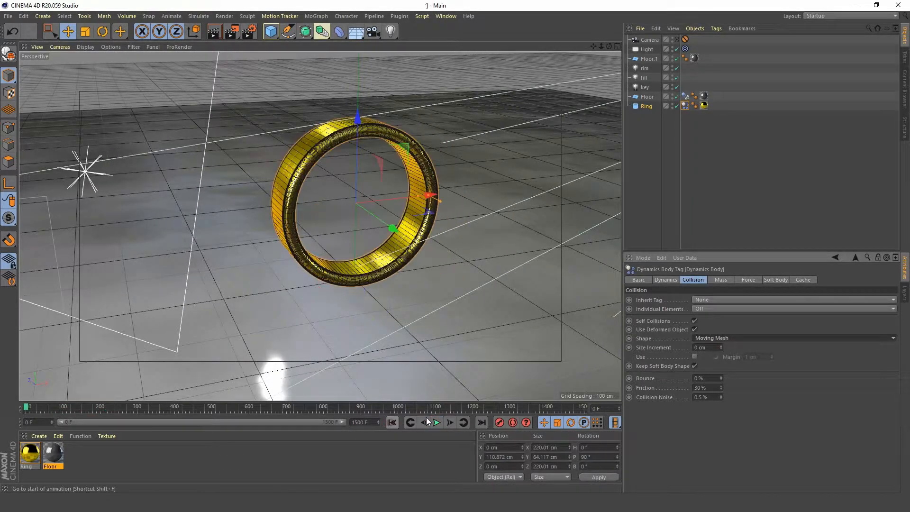
pyautogui.hotkey('ctrl', 'z')
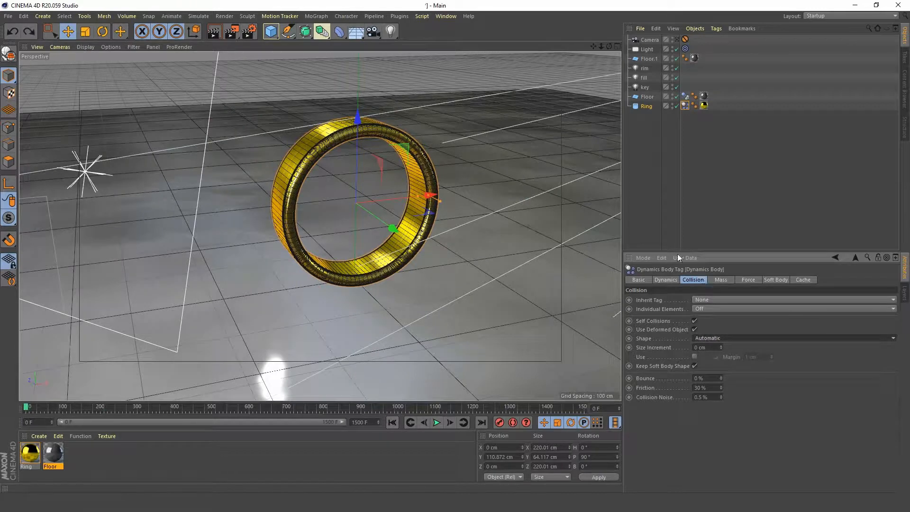
# Review the velocity, collision, mass and force settings in the dynamics tags of the ring and floor
pyautogui.click(685, 105)
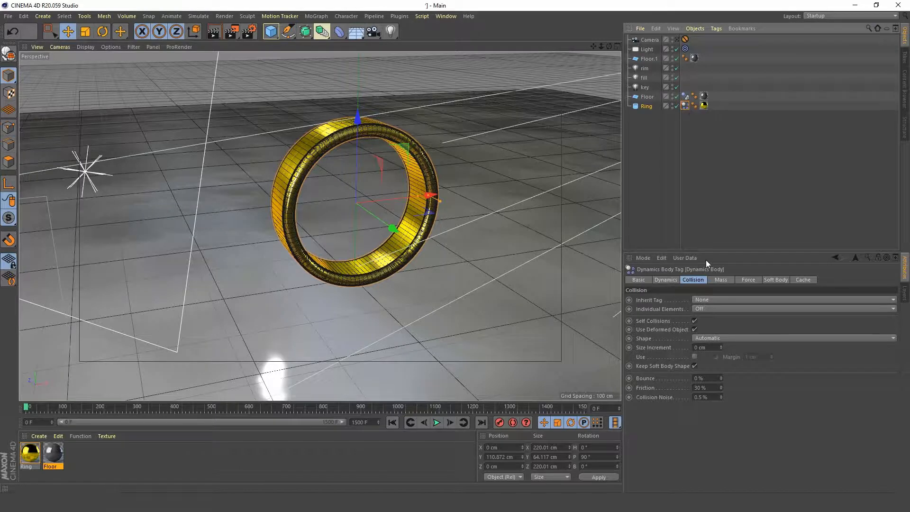
pyautogui.click(669, 284)
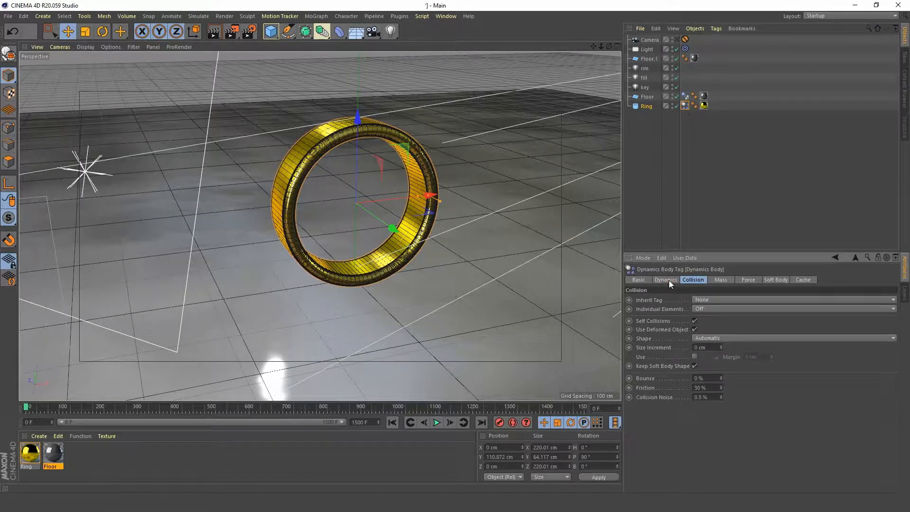
pyautogui.click(667, 280)
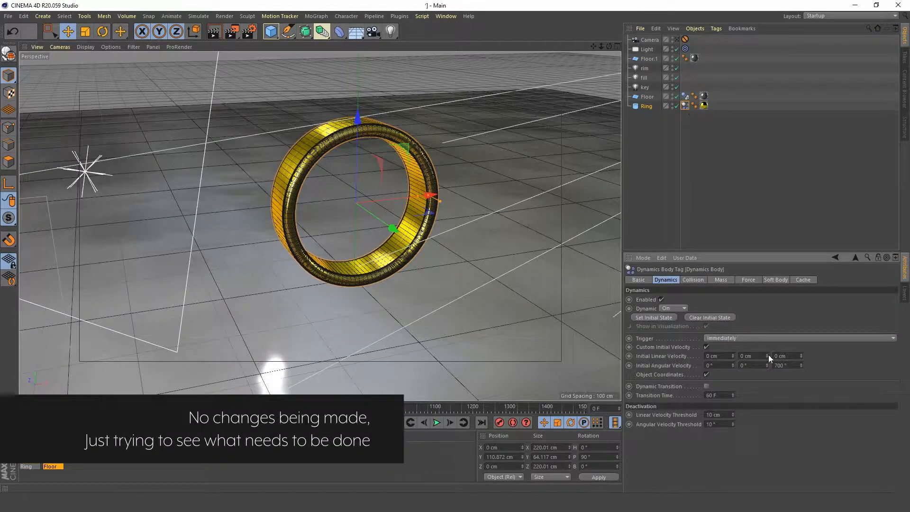
pyautogui.click(693, 279)
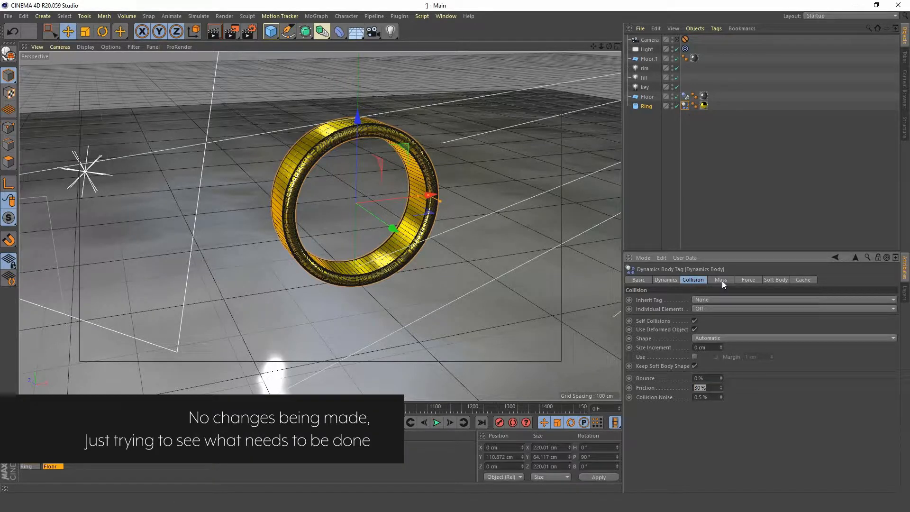
pyautogui.click(722, 280)
pyautogui.click(750, 281)
pyautogui.click(722, 280)
pyautogui.click(668, 280)
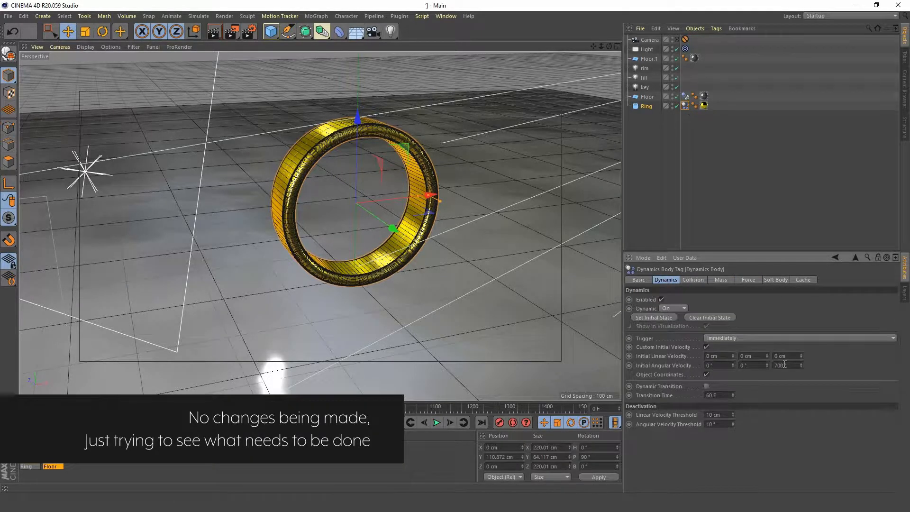
pyautogui.click(693, 279)
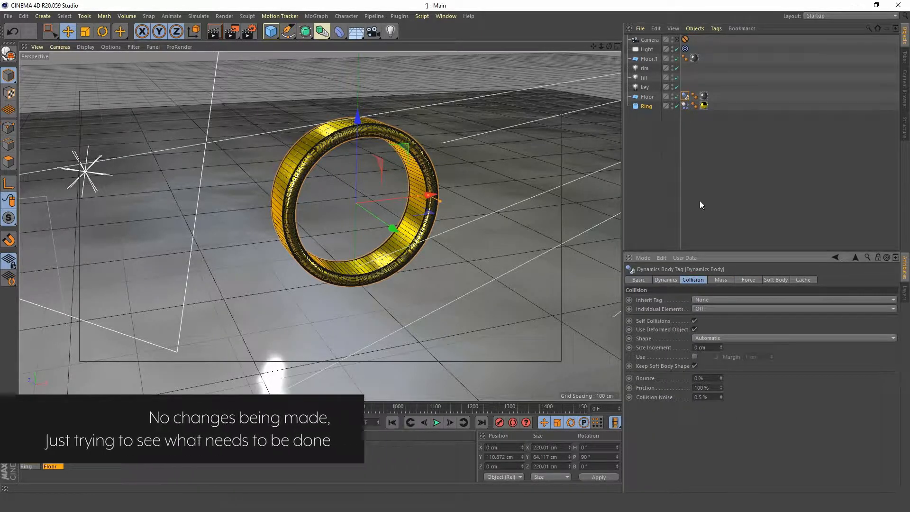
pyautogui.click(666, 280)
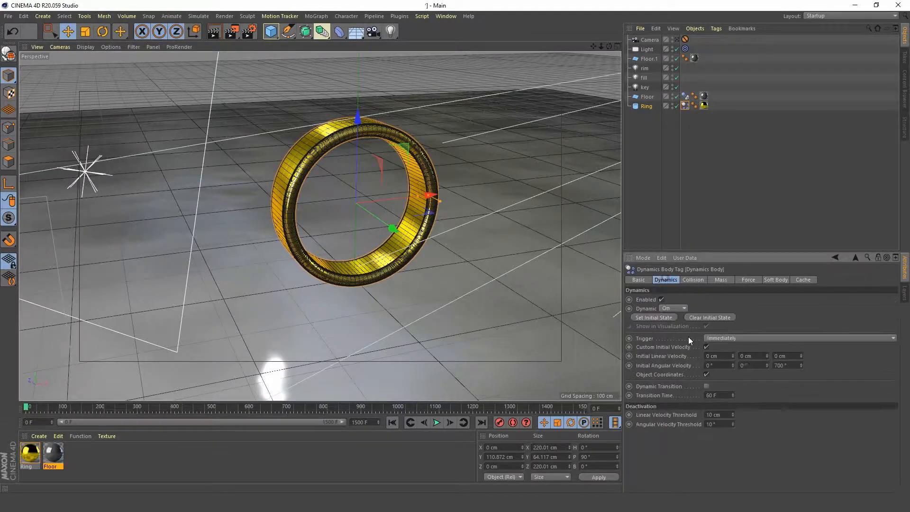
pyautogui.click(692, 281)
pyautogui.click(727, 279)
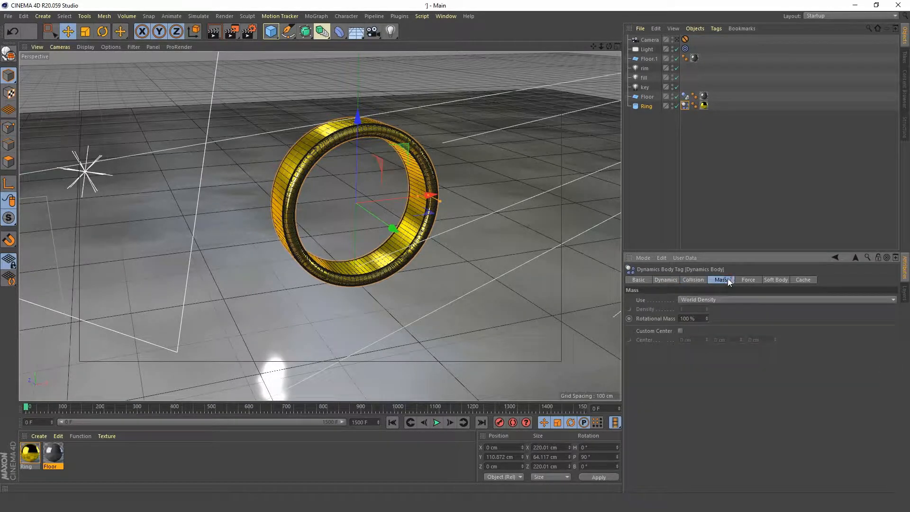
# Set the ring's Angular Damping to 15% and play the simulation from frame 0 until the ring comes to rest
pyautogui.click(743, 280)
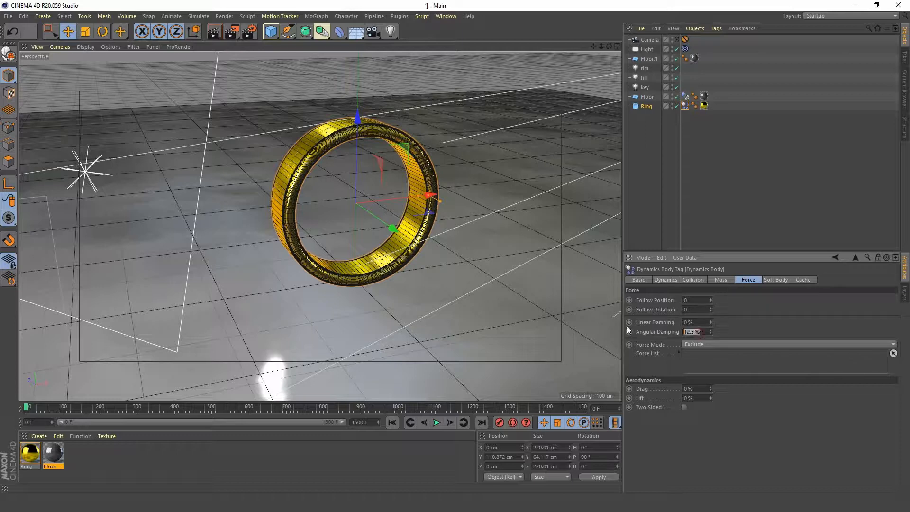
pyautogui.write('15')
pyautogui.press('Return')
pyautogui.click(436, 423)
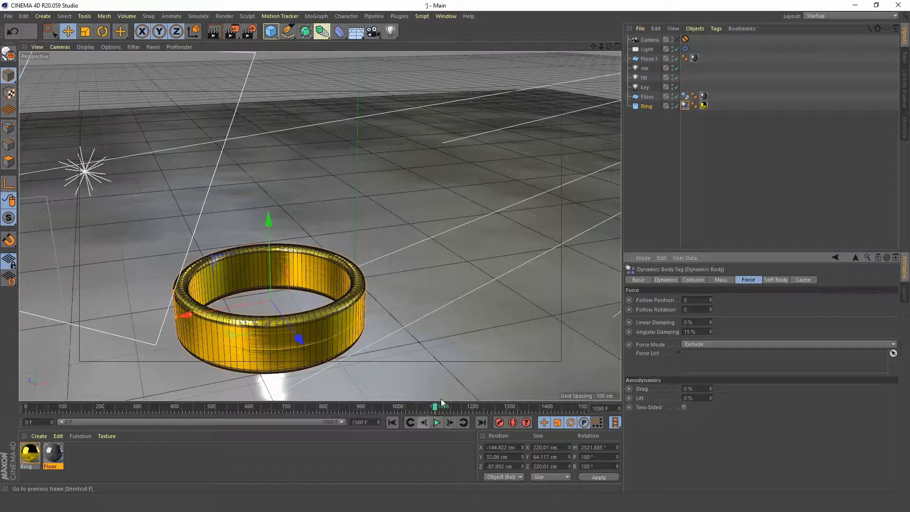
# Look through the scene camera and delete its protection tag so that the camera can be moved
pyautogui.click(676, 40)
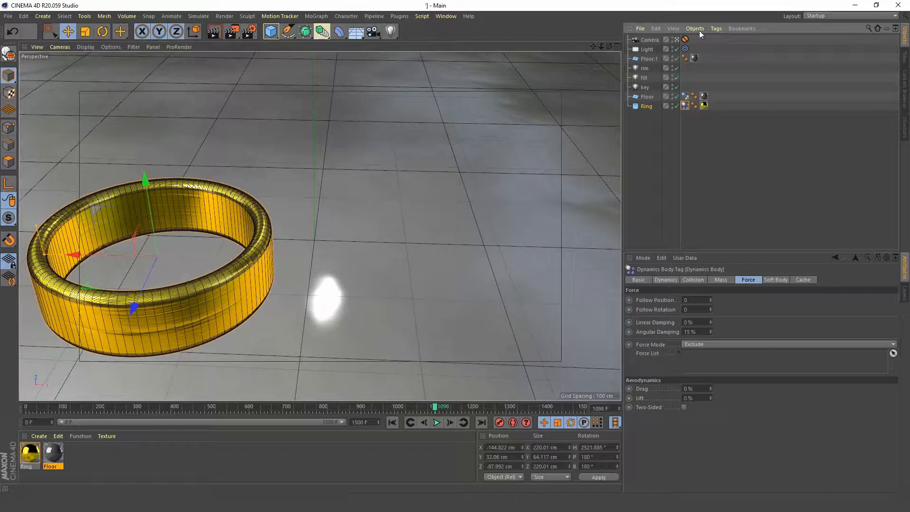
pyautogui.click(685, 39)
pyautogui.press('Delete')
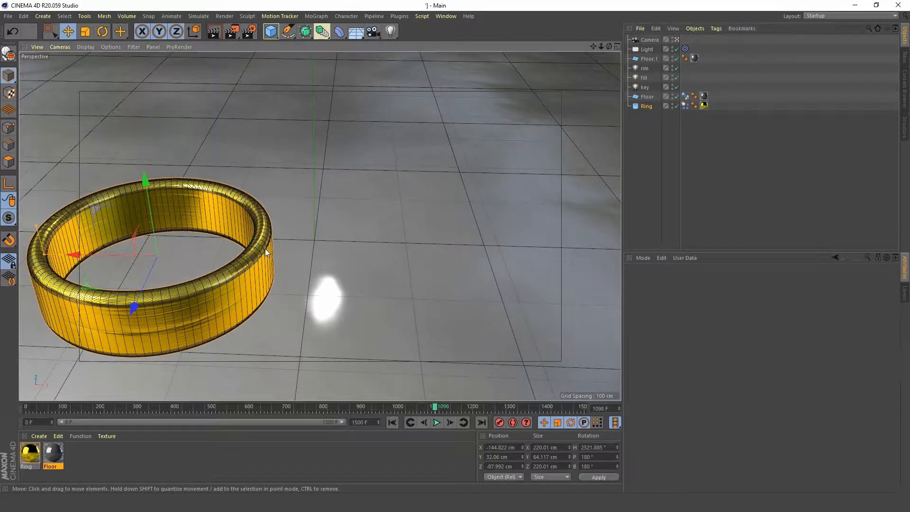
# Center the resting ring in the camera frame, and return to frame 0 to center the upright ring
pyautogui.keyDown('alt'); pyautogui.moveTo(204, 261); pyautogui.dragTo(432, 219, button='middle'); pyautogui.keyUp('alt')
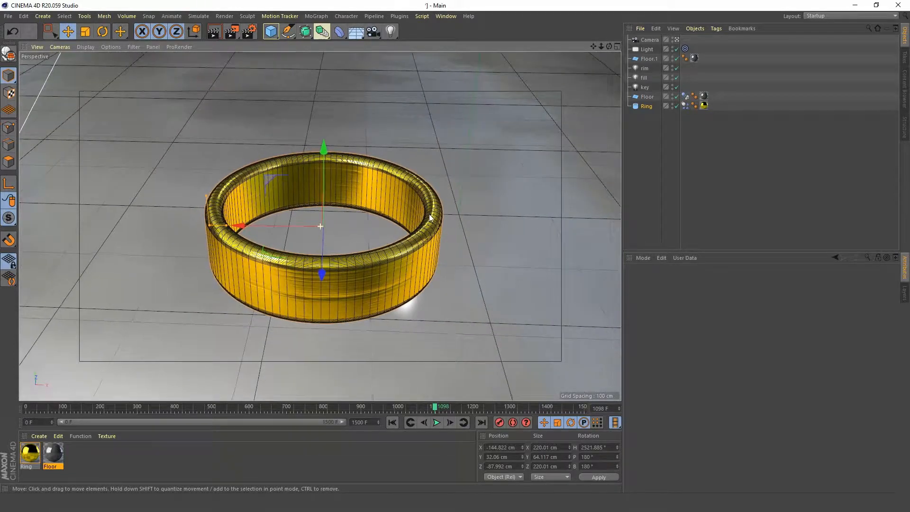
pyautogui.click(393, 423)
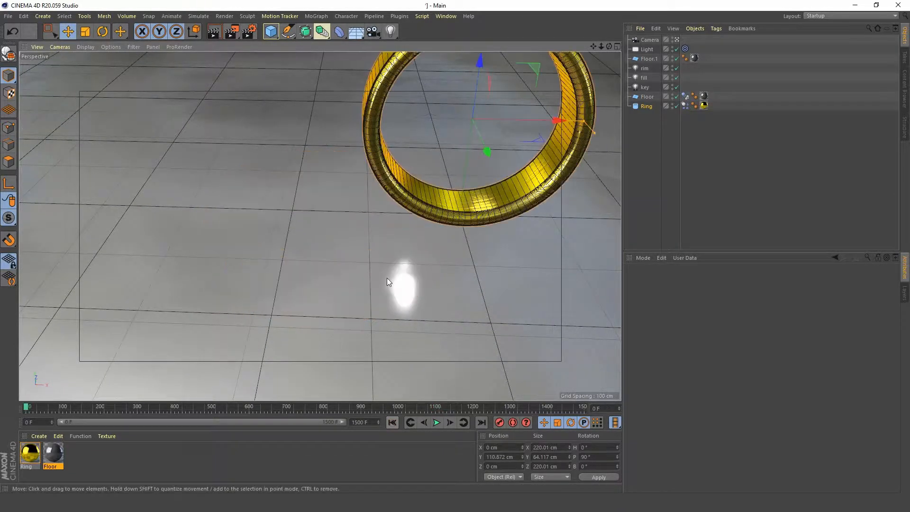
pyautogui.keyDown('alt'); pyautogui.moveTo(423, 176); pyautogui.dragTo(294, 260, button='middle'); pyautogui.keyUp('alt')
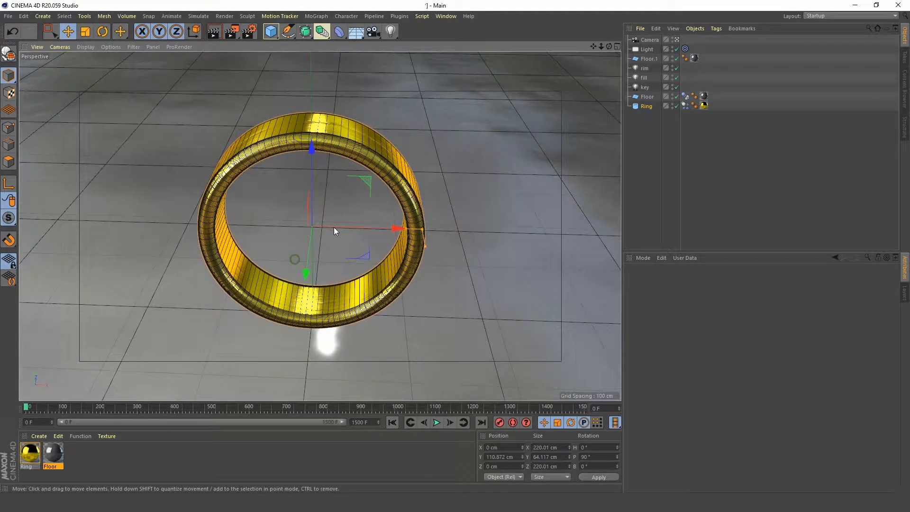
# Reframe the scene camera at frame 0 to center the upright ring with more space around it, and record a camera keyframe
pyautogui.moveTo(334, 226)
pyautogui.keyDown('alt'); pyautogui.mouseDown(button='right')
pyautogui.moveTo(318, 238)
pyautogui.moveTo(329, 229)
pyautogui.mouseUp(button='right'); pyautogui.keyUp('alt')
pyautogui.keyDown('alt'); pyautogui.moveTo(329, 229); pyautogui.dragTo(323, 243, button='middle'); pyautogui.keyUp('alt')
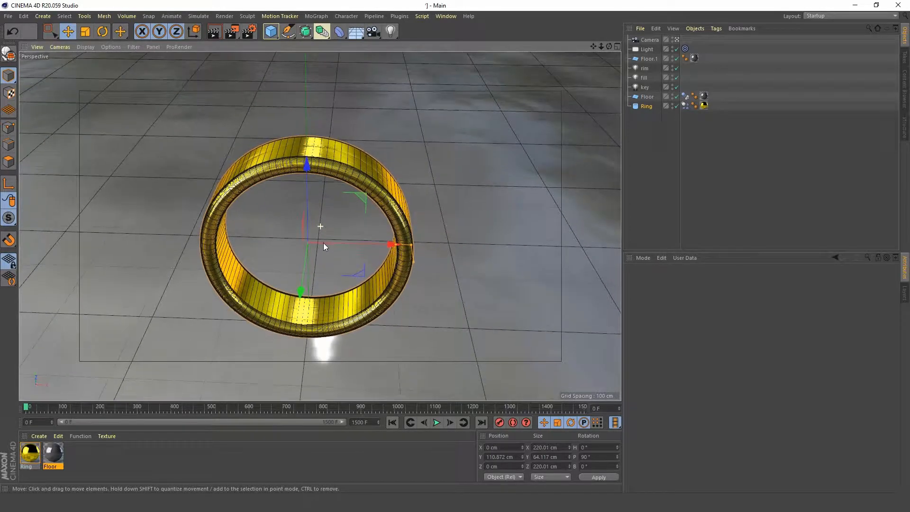
pyautogui.moveTo(312, 245)
pyautogui.keyDown('alt'); pyautogui.mouseDown()
pyautogui.moveTo(297, 266)
pyautogui.moveTo(314, 240)
pyautogui.mouseUp(); pyautogui.keyUp('alt')
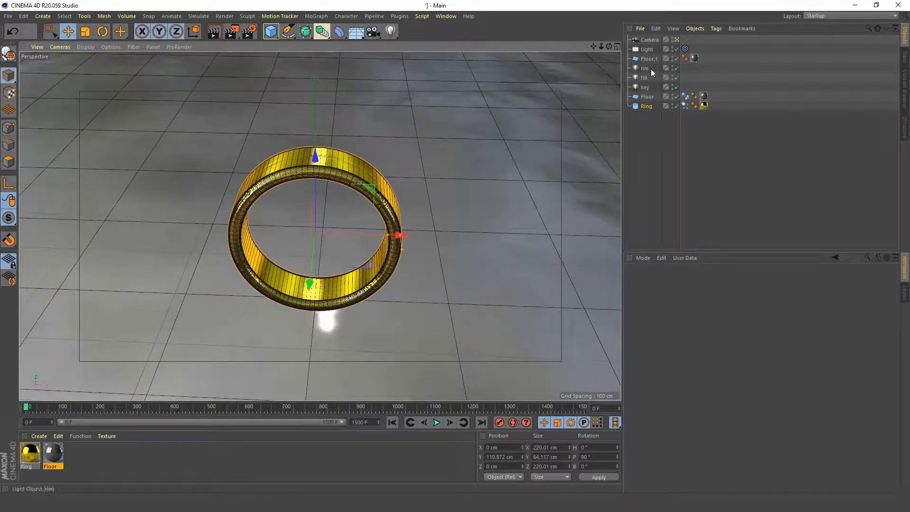
pyautogui.click(649, 40)
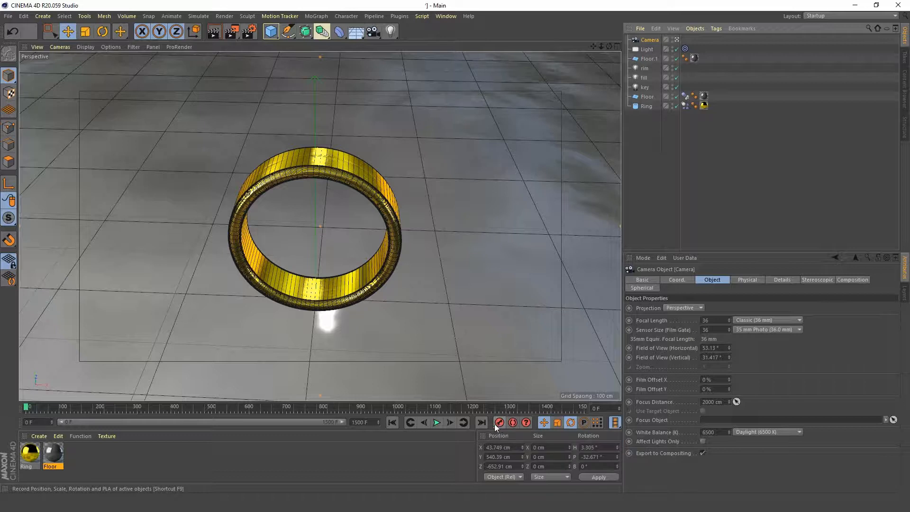
# Play the simulation to frame 946, center the resting ring from a rotated, higher camera angle, and record a second camera keyframe
pyautogui.click(432, 425)
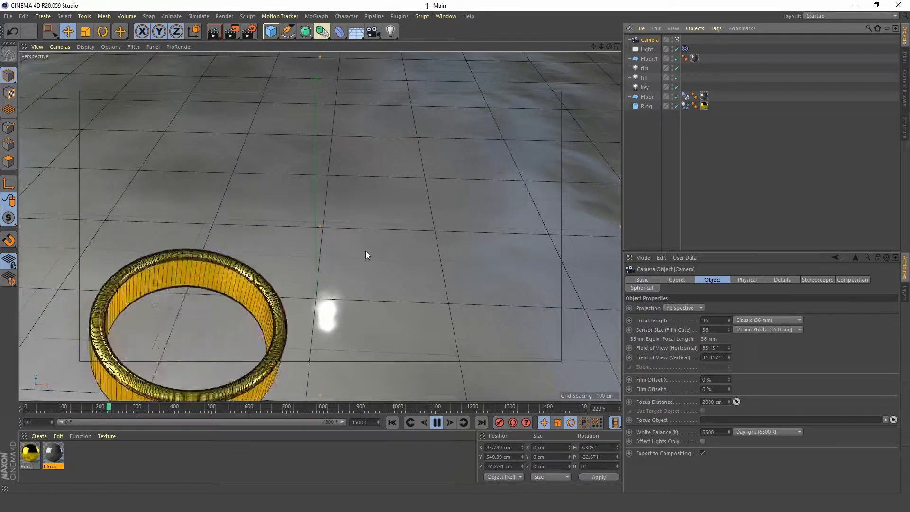
pyautogui.click(434, 423)
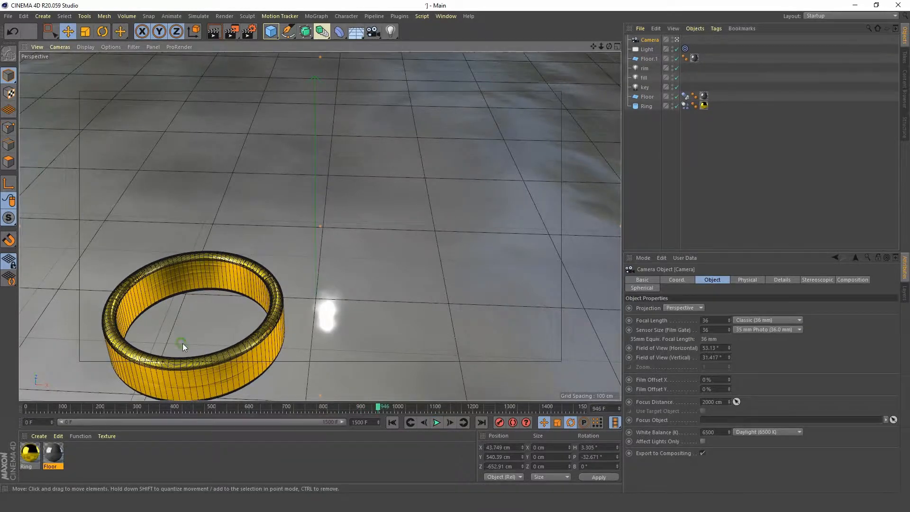
pyautogui.keyDown('alt'); pyautogui.moveTo(183, 343); pyautogui.dragTo(306, 253, button='middle'); pyautogui.keyUp('alt')
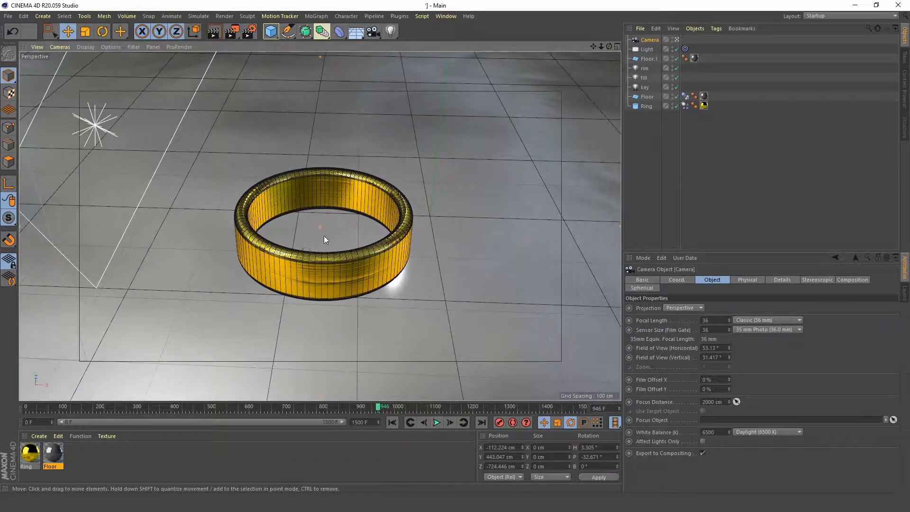
pyautogui.moveTo(323, 237)
pyautogui.keyDown('alt'); pyautogui.mouseDown()
pyautogui.moveTo(343, 255)
pyautogui.moveTo(357, 254)
pyautogui.moveTo(318, 240)
pyautogui.mouseUp(); pyautogui.keyUp('alt')
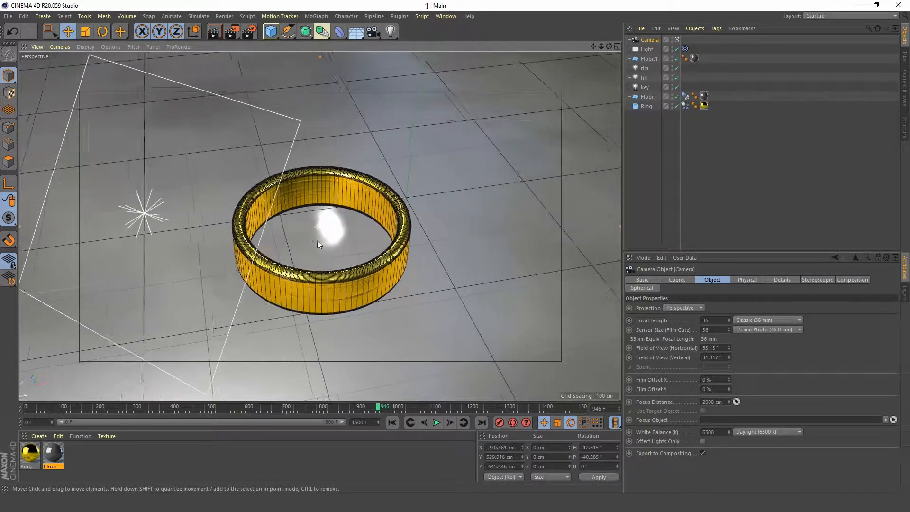
pyautogui.moveTo(318, 240)
pyautogui.keyDown('alt'); pyautogui.mouseDown(button='middle')
pyautogui.moveTo(318, 229)
pyautogui.moveTo(310, 233)
pyautogui.mouseUp(button='middle'); pyautogui.keyUp('alt')
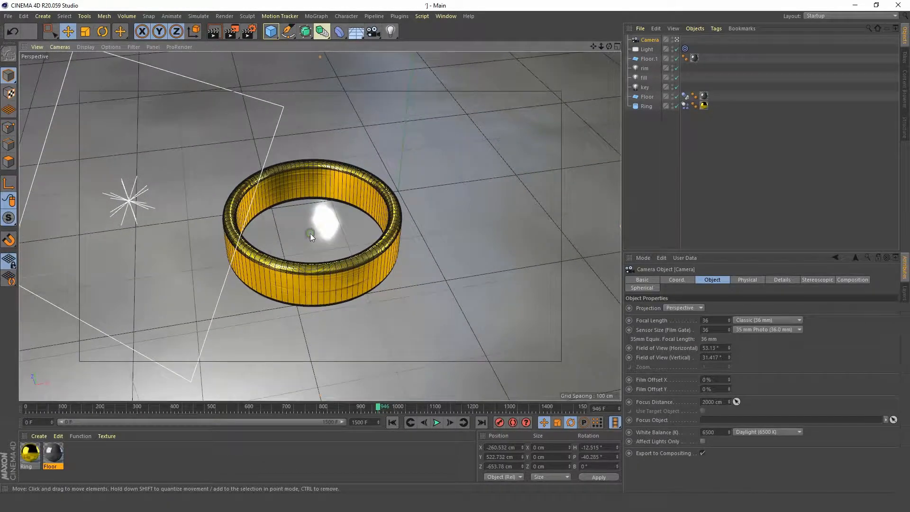
pyautogui.click(499, 422)
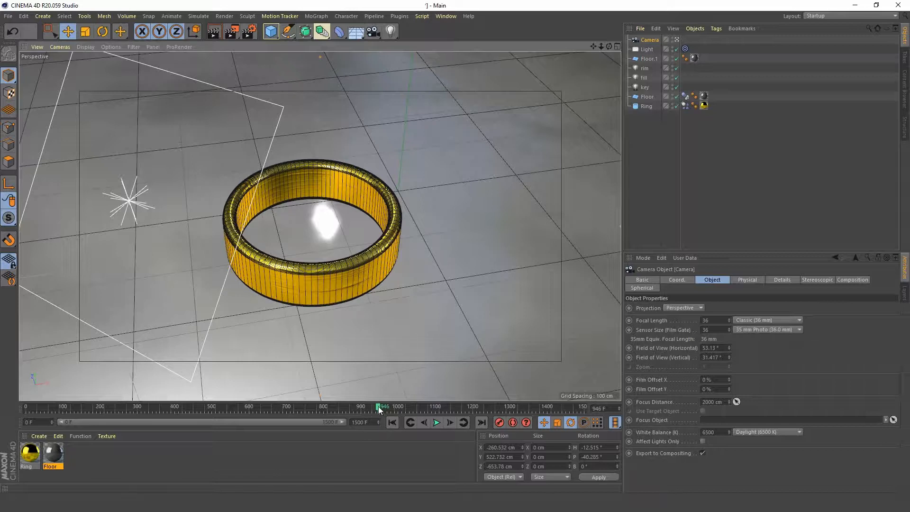
# Set the project's end frame to 946
pyautogui.doubleClick(370, 422)
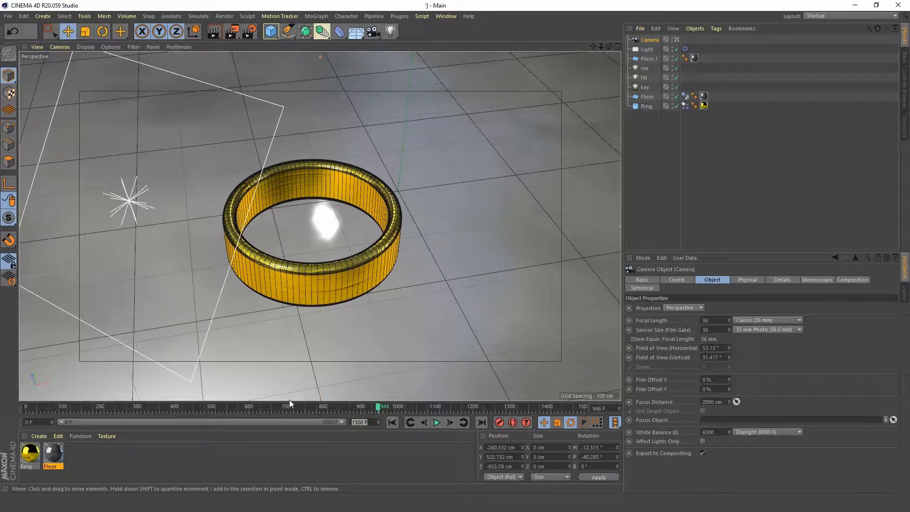
pyautogui.write('9456')
pyautogui.press('Left')
pyautogui.press('BackSpace')
pyautogui.press('Return')
# Play the camera move from frame 0 and stop it at frame 602
pyautogui.click(393, 422)
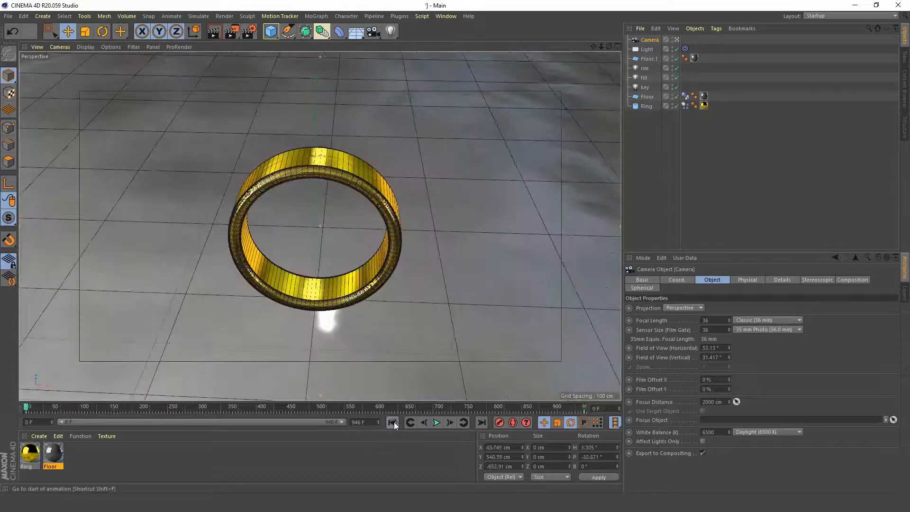
pyautogui.click(436, 422)
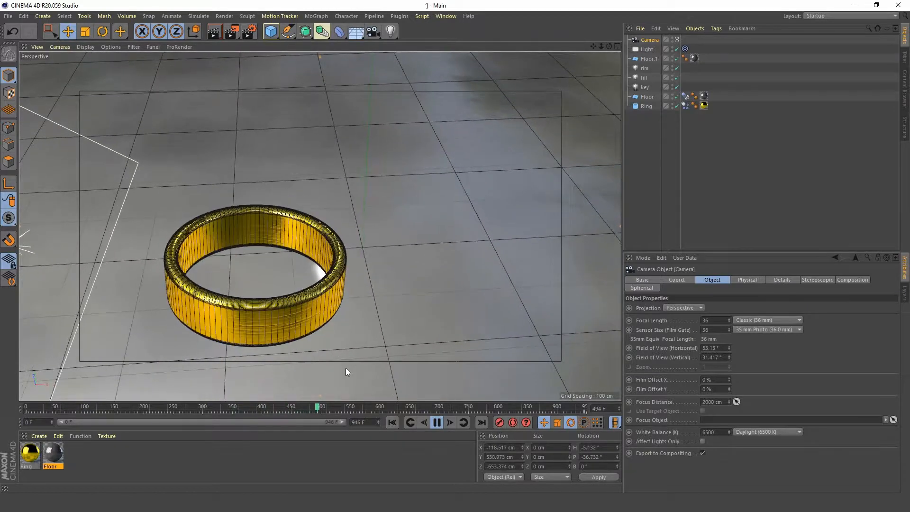
pyautogui.click(438, 423)
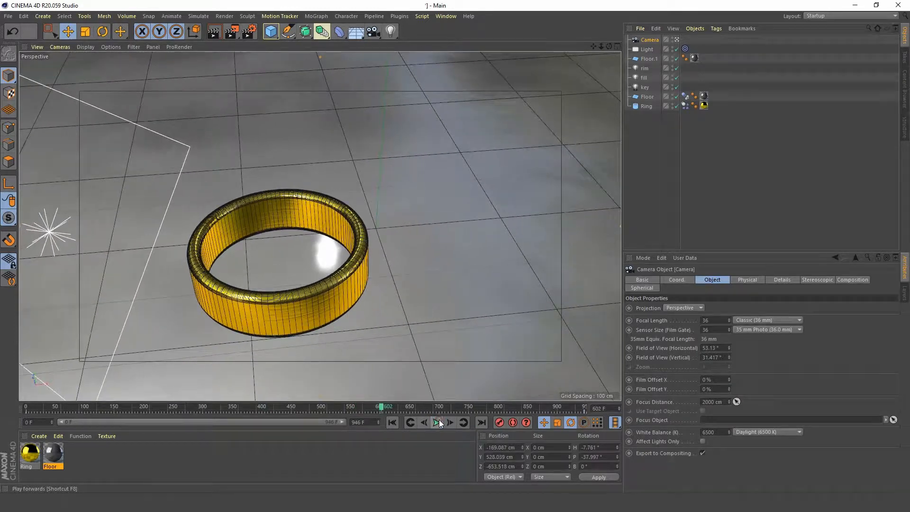
# Open the Timeline and move the camera's last keyframe back to the current frame, about 602
pyautogui.hotkey('shift', 'F3')
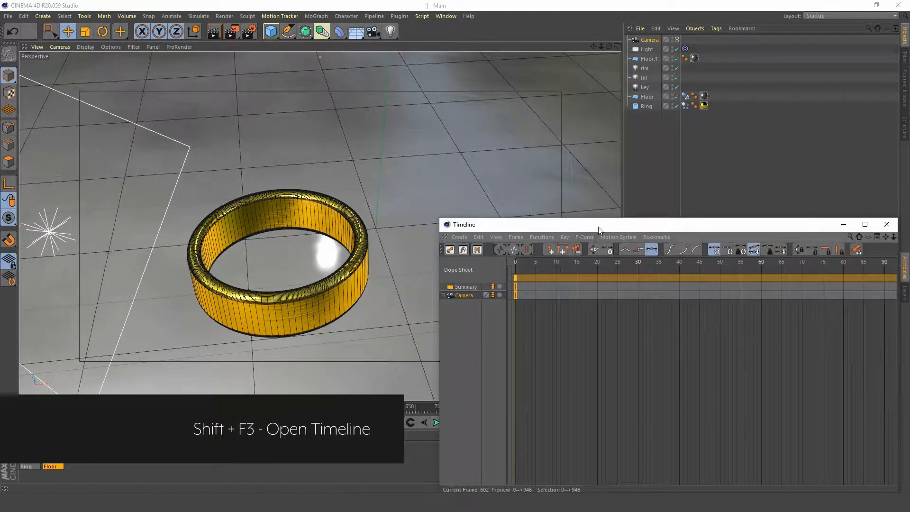
pyautogui.doubleClick(596, 227)
pyautogui.keyDown('alt'); pyautogui.moveTo(407, 196); pyautogui.dragTo(284, 196, button='right'); pyautogui.keyUp('alt')
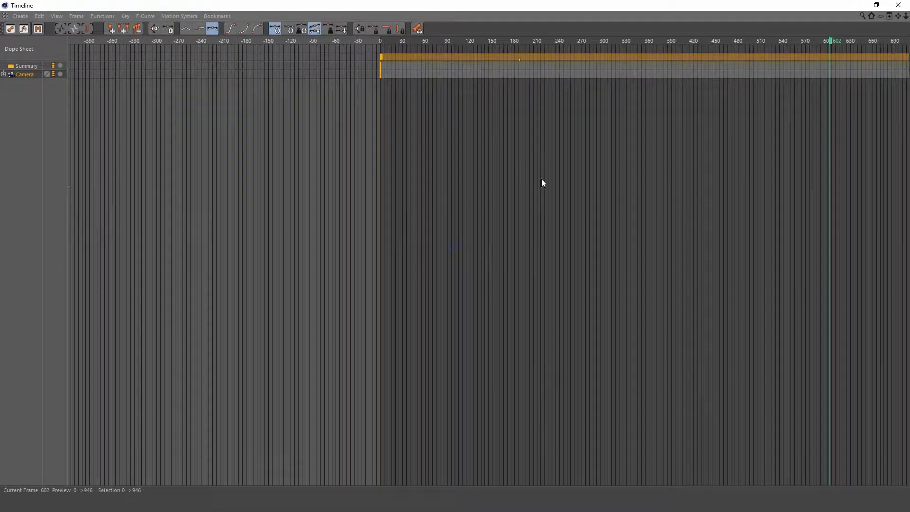
pyautogui.keyDown('alt'); pyautogui.moveTo(692, 205); pyautogui.dragTo(631, 206, button='right'); pyautogui.keyUp('alt')
pyautogui.keyDown('alt'); pyautogui.moveTo(700, 201); pyautogui.dragTo(408, 201, button='middle'); pyautogui.keyUp('alt')
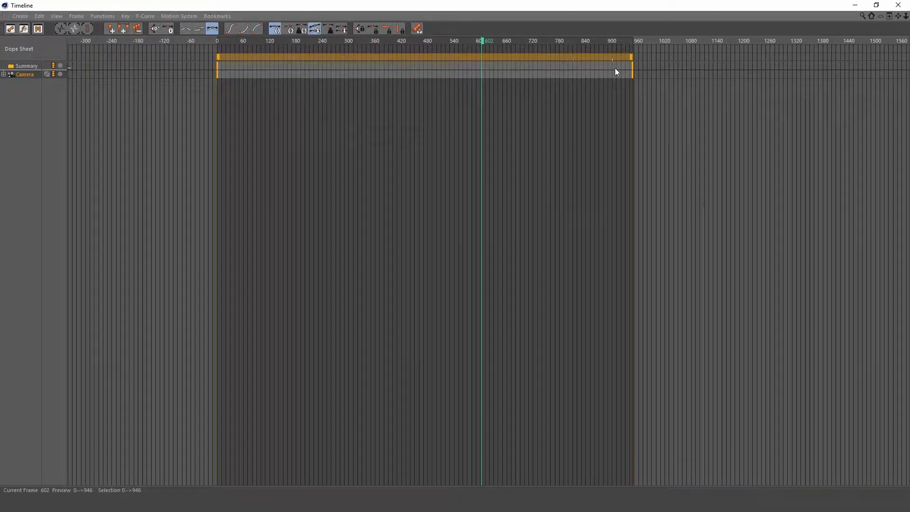
pyautogui.moveTo(632, 57); pyautogui.dragTo(481, 101)
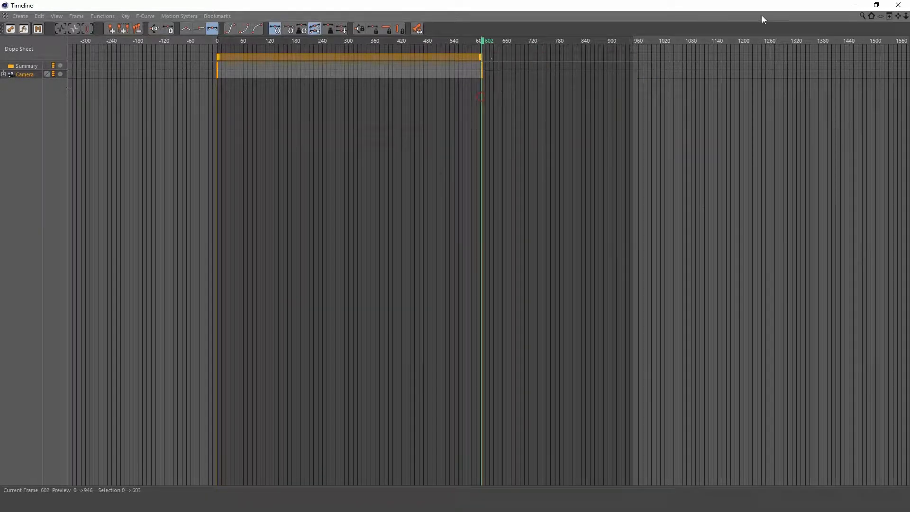
pyautogui.click(898, 5)
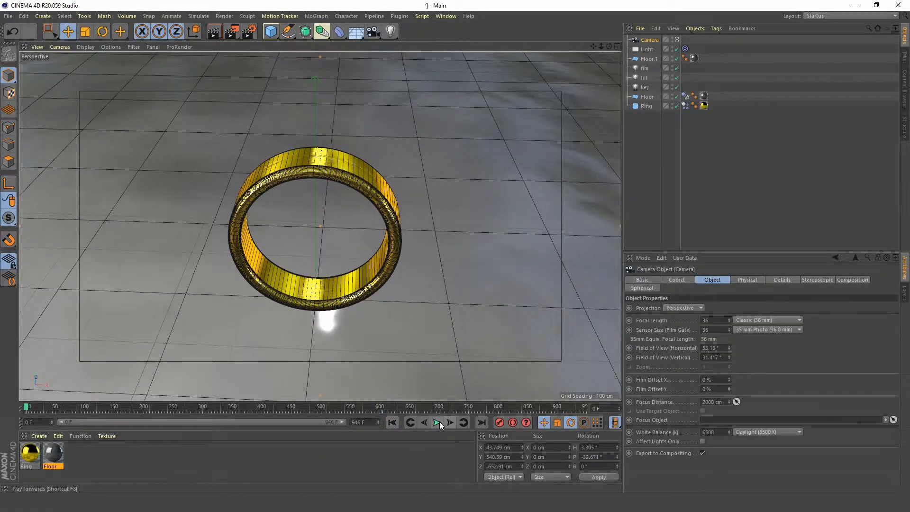
# Play the retimed camera move from frame 0 and stop at frame 940 with the ring at rest
pyautogui.click(437, 422)
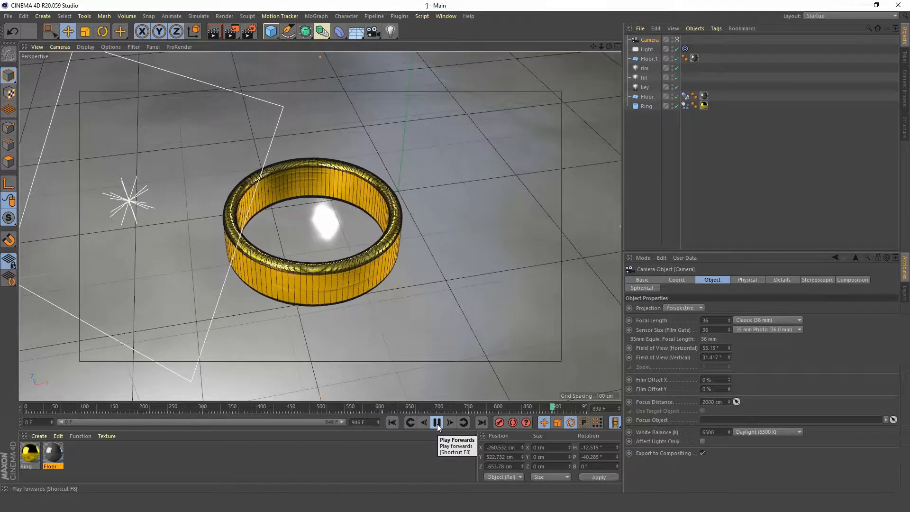
pyautogui.click(437, 423)
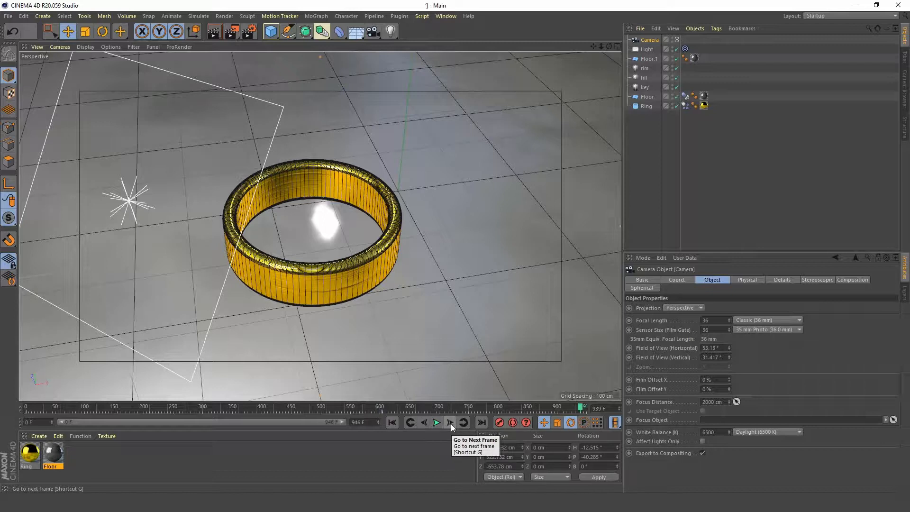
pyautogui.click(450, 424)
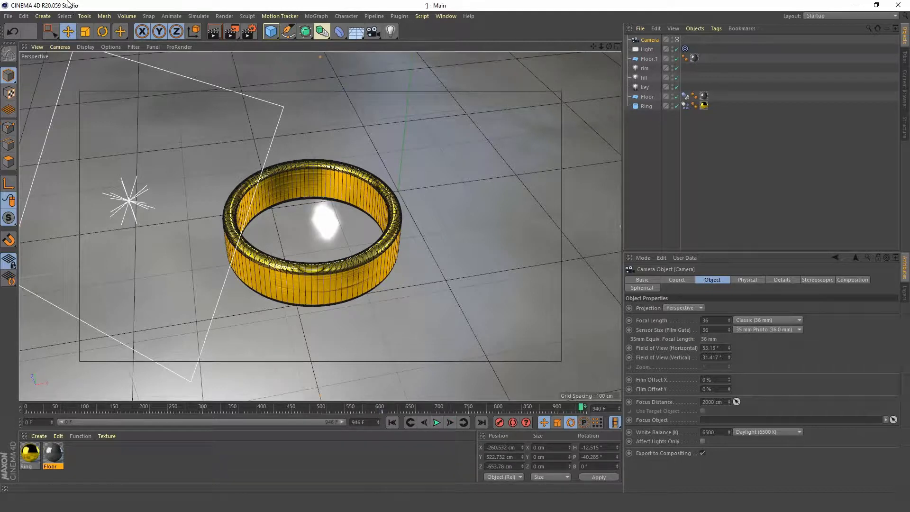
# Save the project as a new file named gold_ring_prt_III in the c4d files folder
pyautogui.click(8, 16)
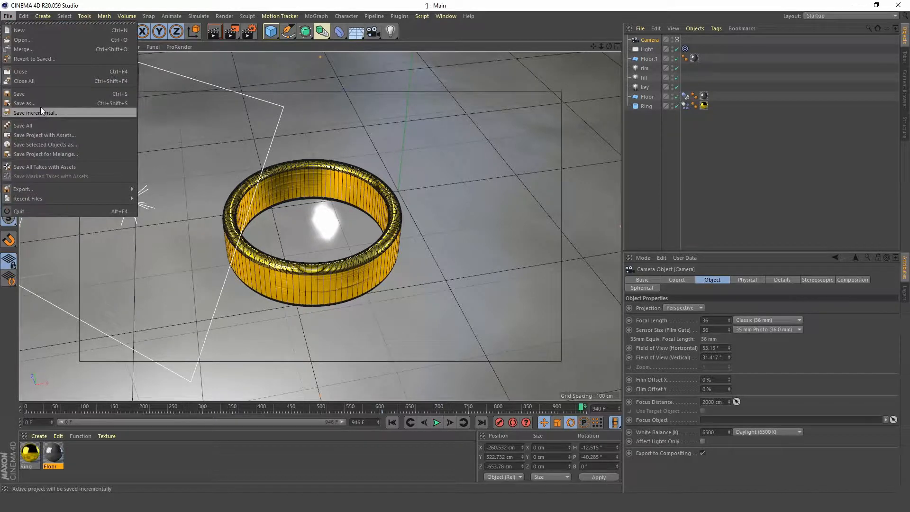
pyautogui.click(22, 103)
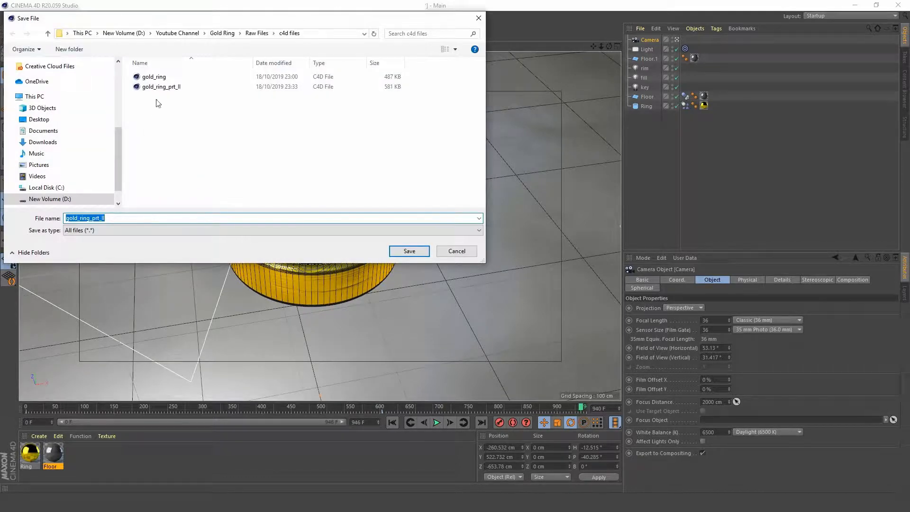
pyautogui.click(160, 88)
pyautogui.click(115, 218)
pyautogui.click(115, 218)
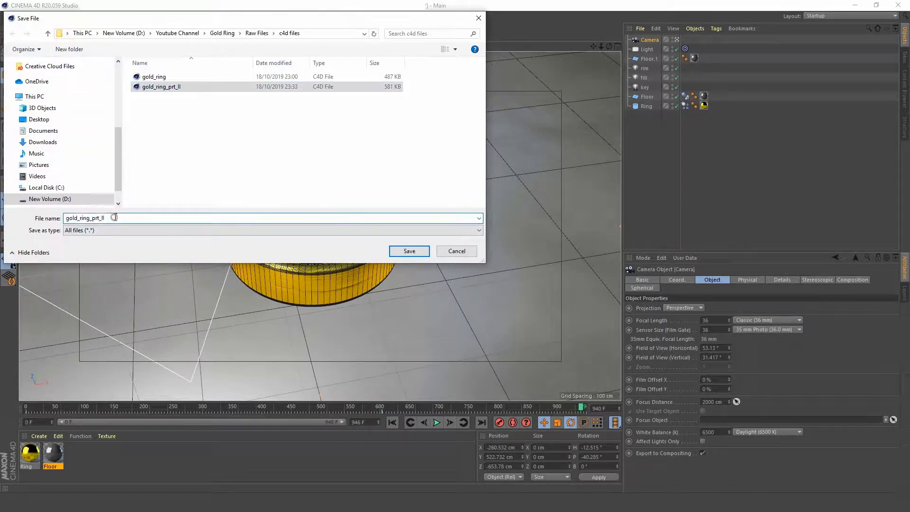
pyautogui.write('I')
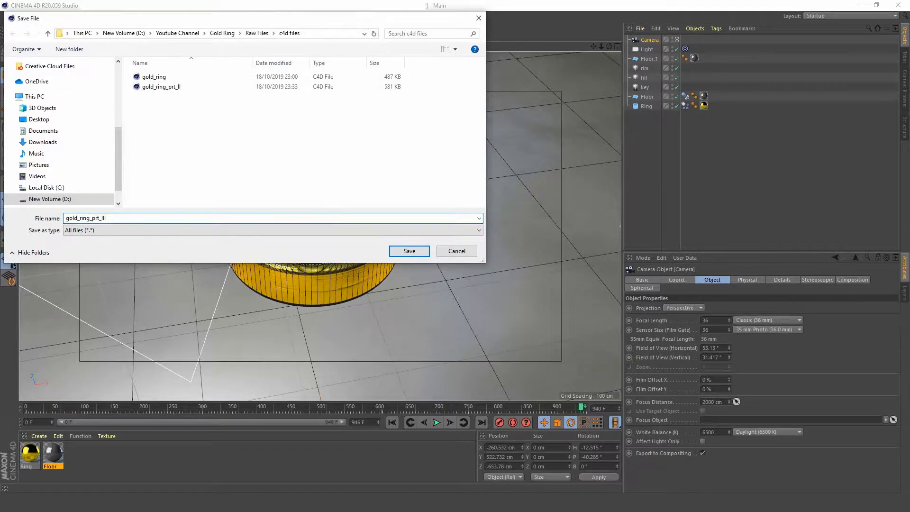
pyautogui.press('Return')
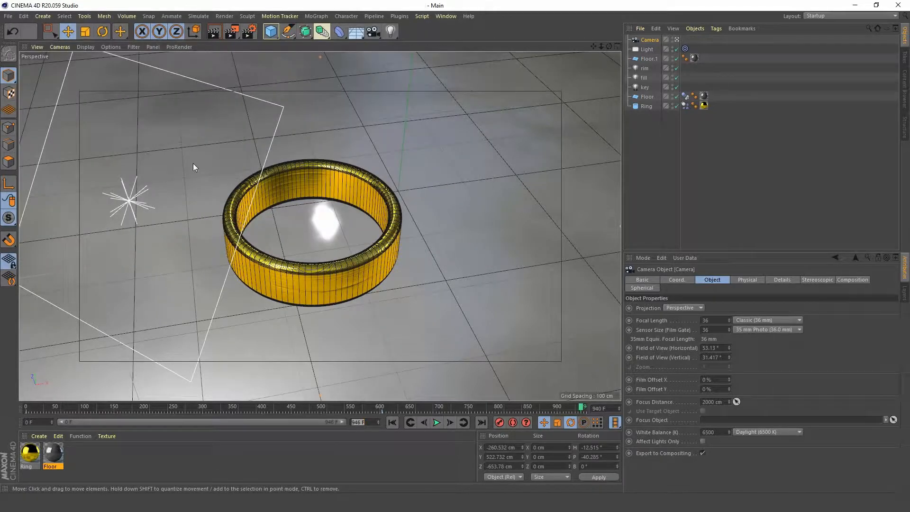
# Set the render output to 1920 x 1080 pixels with a frame range of All Frames
pyautogui.click(246, 28)
pyautogui.moveTo(359, 25); pyautogui.dragTo(467, 69)
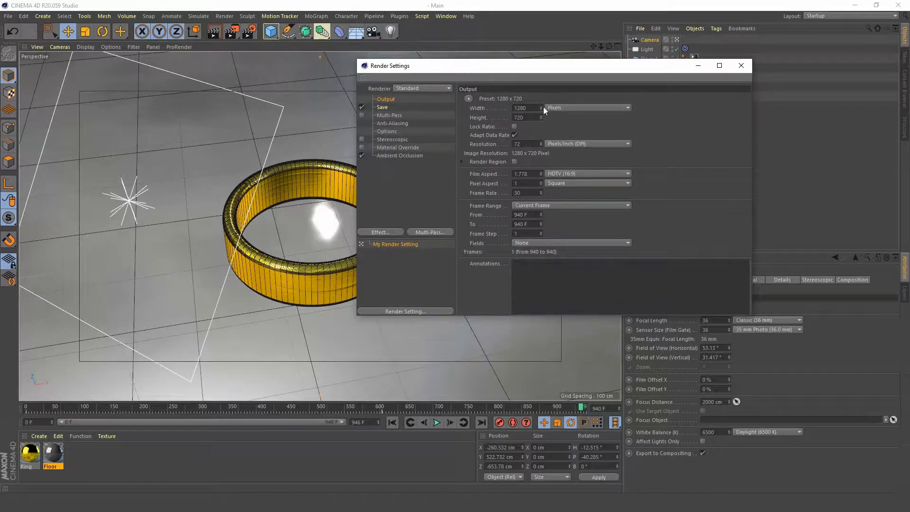
pyautogui.write('1920')
pyautogui.press('Return')
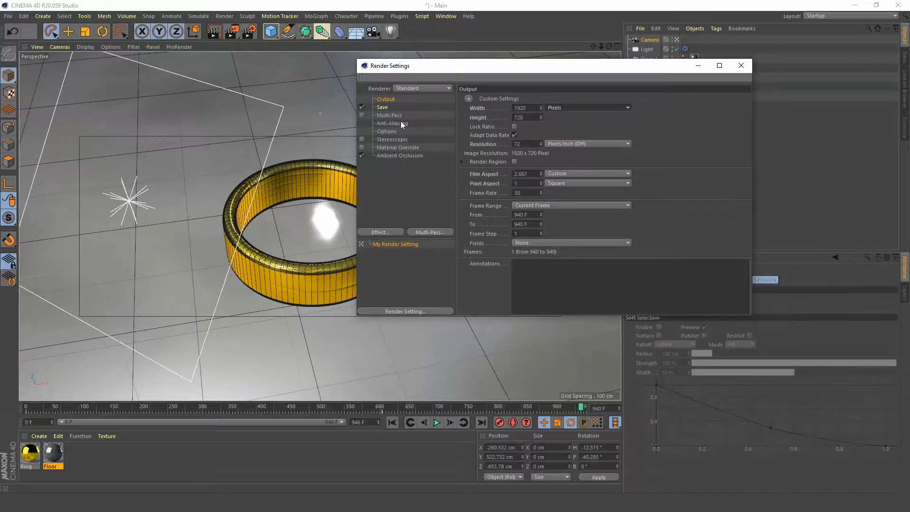
pyautogui.press('Tab')
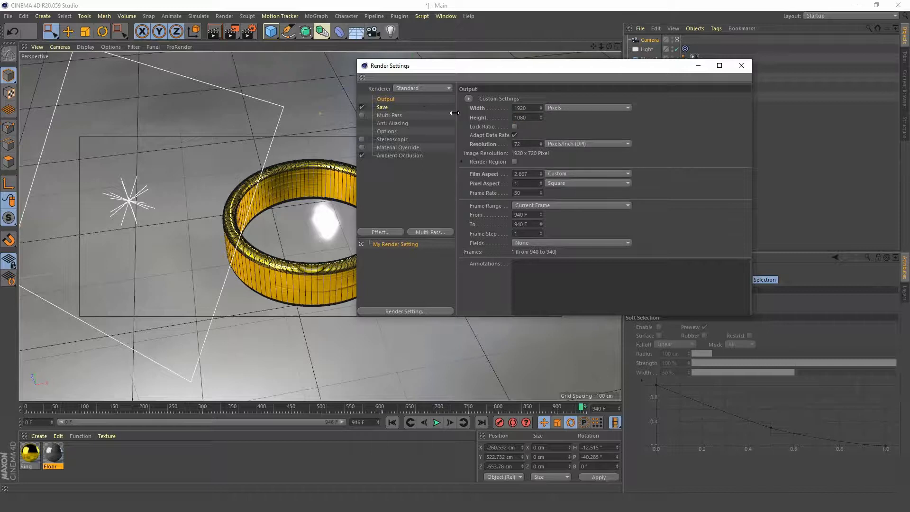
pyautogui.click(559, 205)
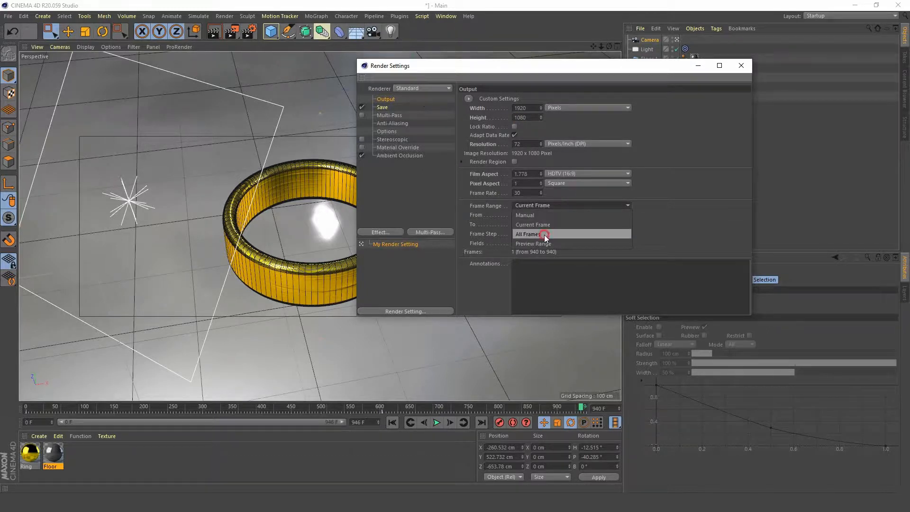
pyautogui.click(544, 236)
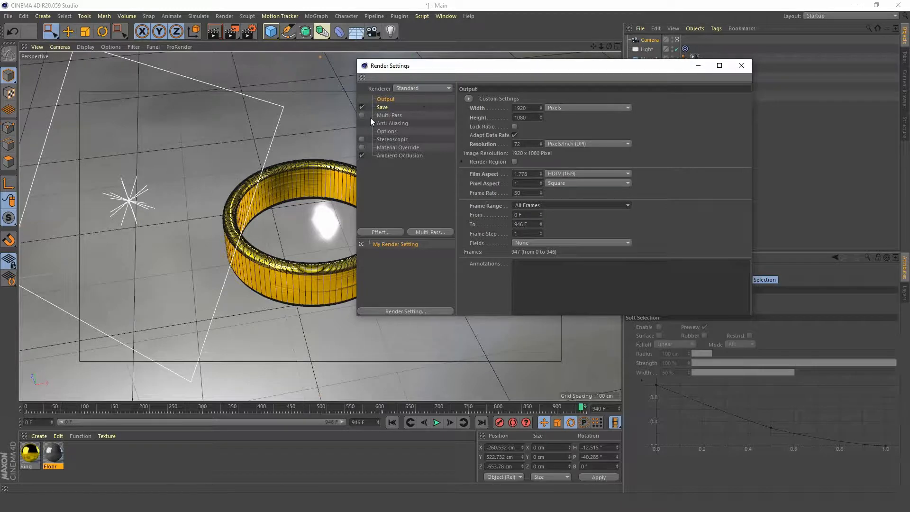
# Start choosing the regular image output file and browse to the gold ring folder inside Cinema 4D on drive D
pyautogui.click(387, 108)
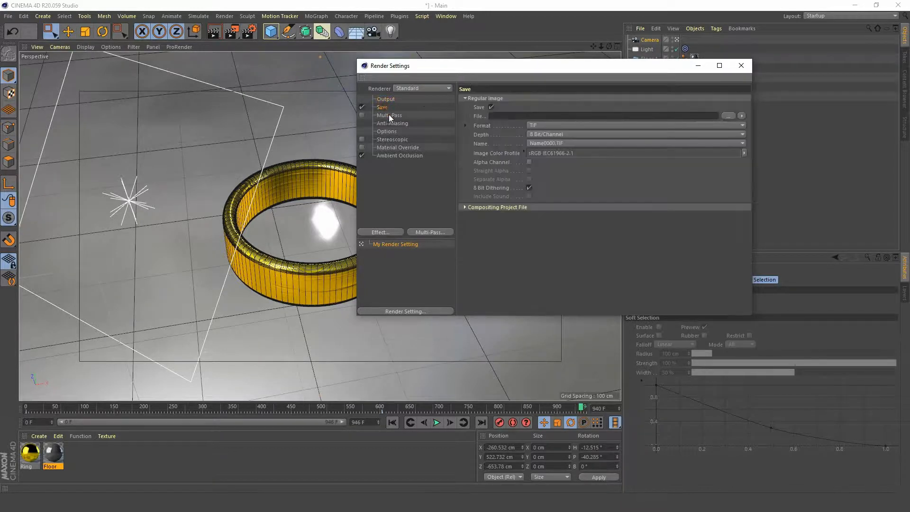
pyautogui.click(729, 116)
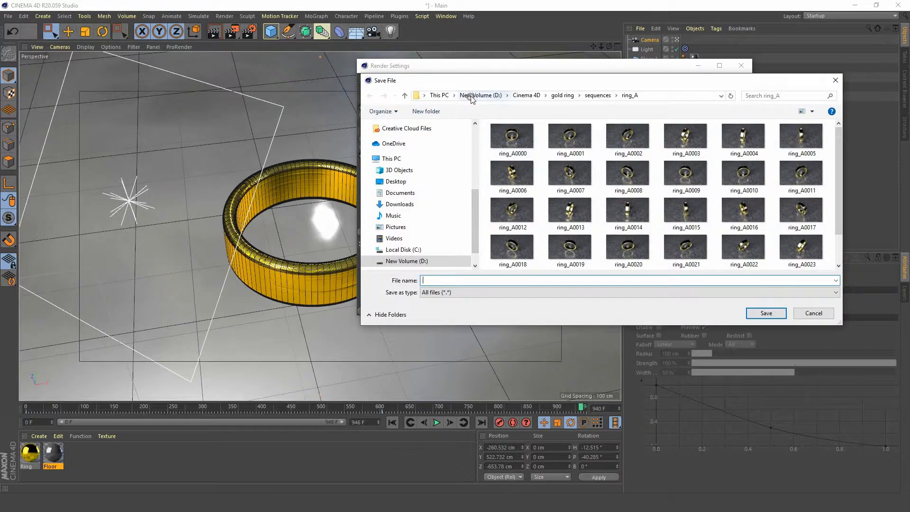
pyautogui.click(480, 95)
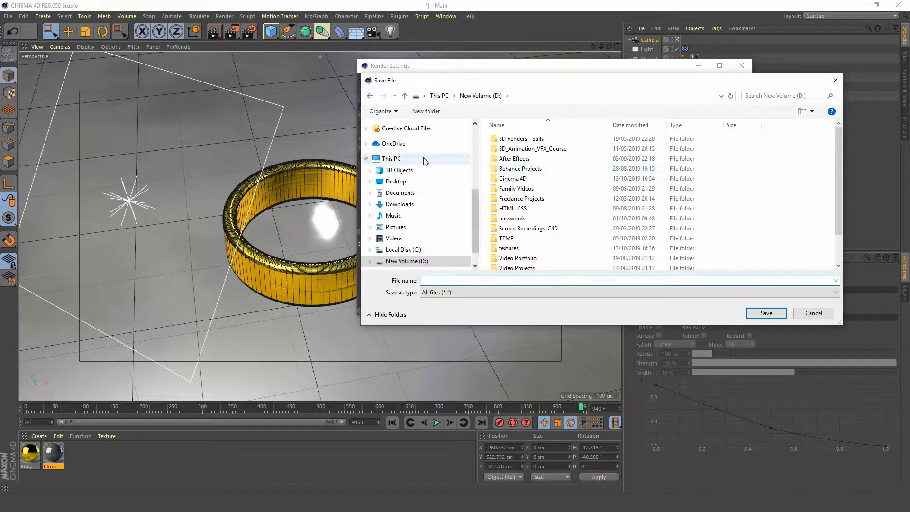
pyautogui.doubleClick(535, 179)
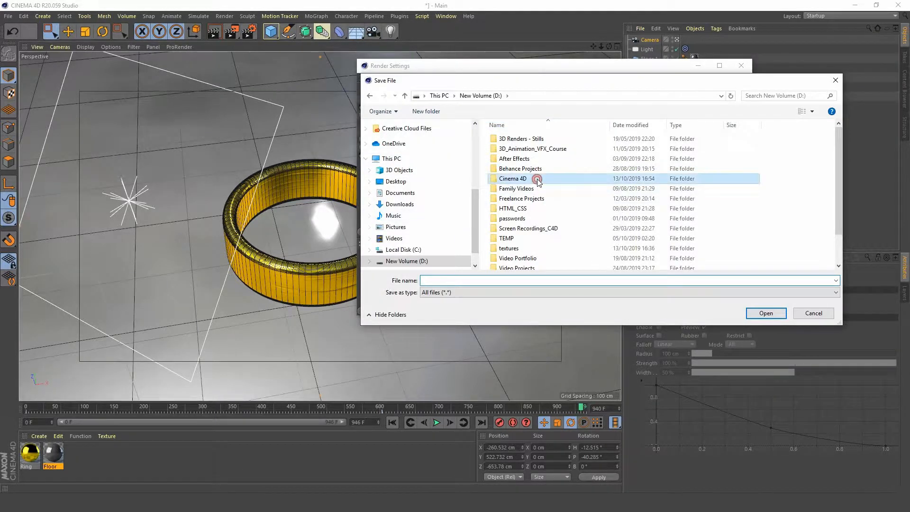
pyautogui.click(505, 182)
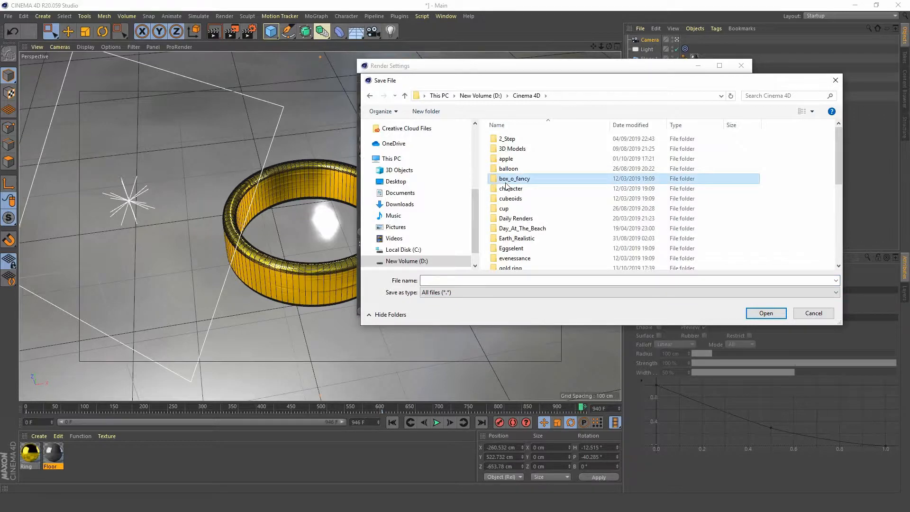
pyautogui.scroll(-4, 506, 185)
pyautogui.click(526, 137)
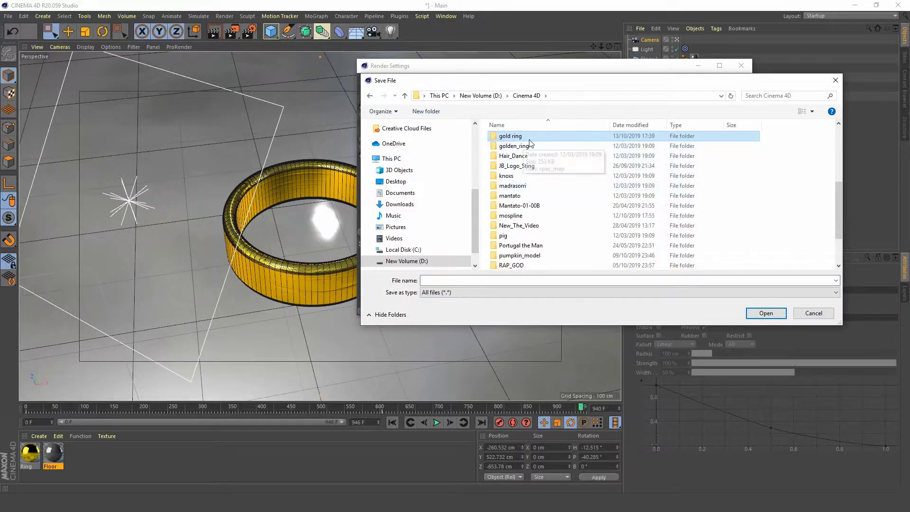
pyautogui.doubleClick(529, 139)
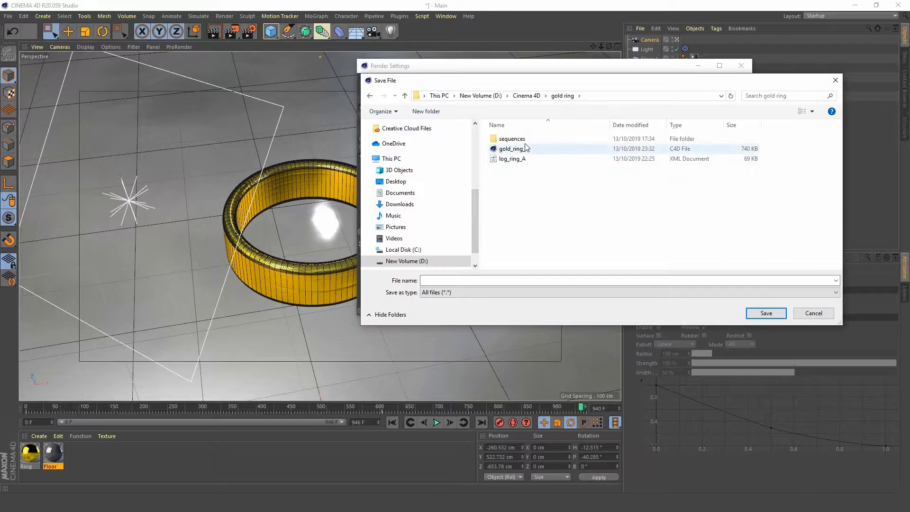
# Create a new folder named ring_mp4 inside the gold ring folder and open it
pyautogui.click(533, 224)
pyautogui.rightClick(532, 224)
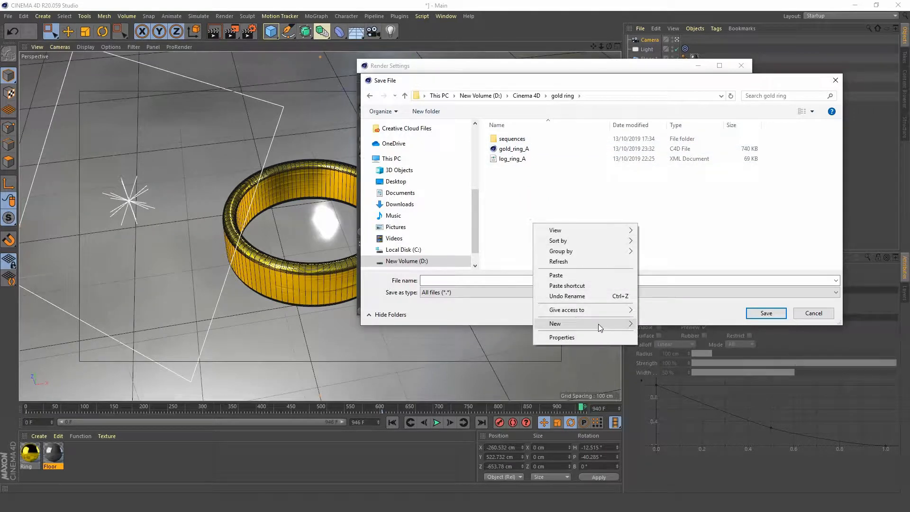
pyautogui.moveTo(616, 324)
pyautogui.click(670, 323)
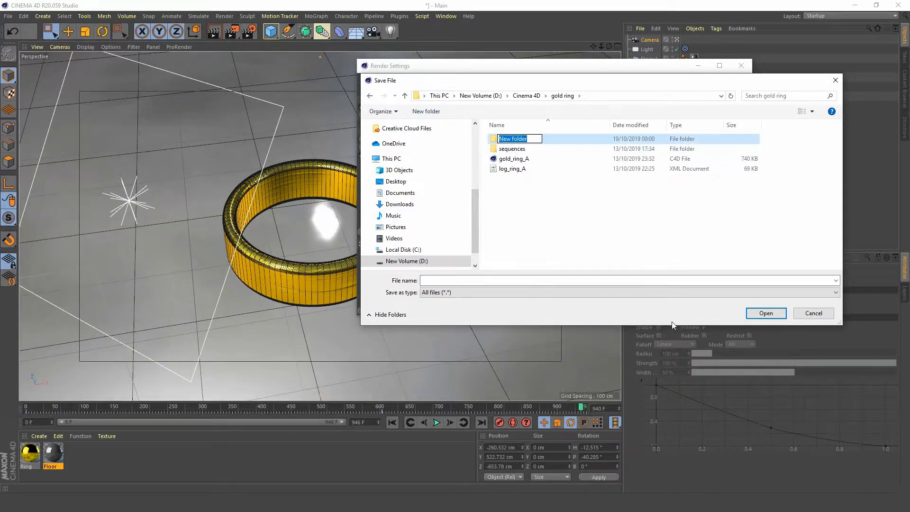
pyautogui.write('se')
pyautogui.press('Return')
pyautogui.press('Return')
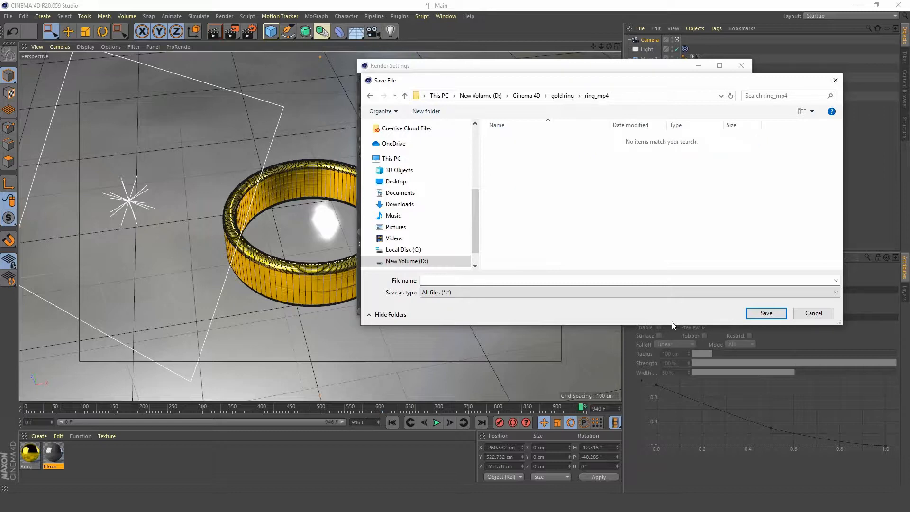
# Name the render output file ring and set its format to MP4
pyautogui.click(489, 280)
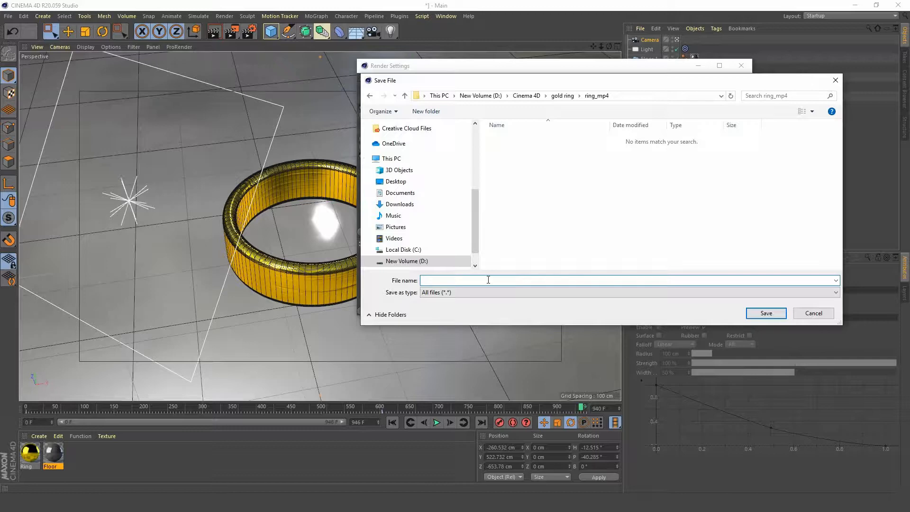
pyautogui.press('Return')
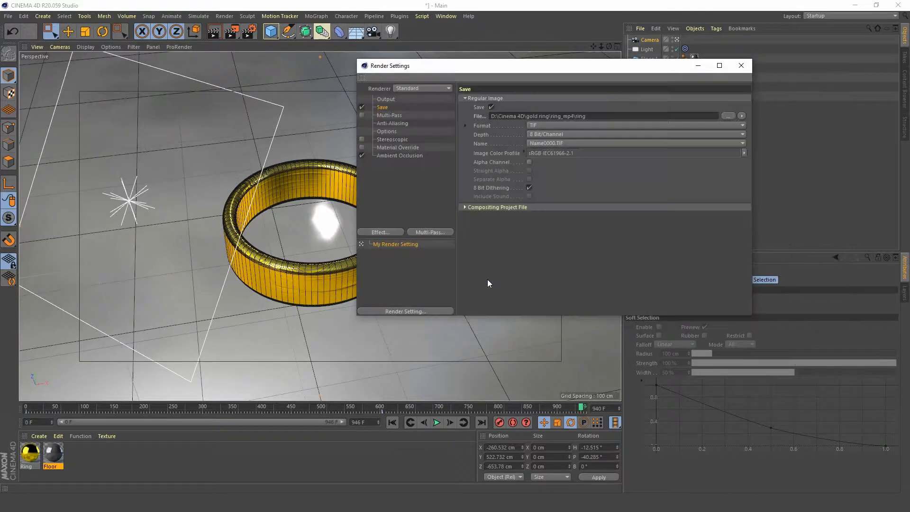
pyautogui.click(560, 125)
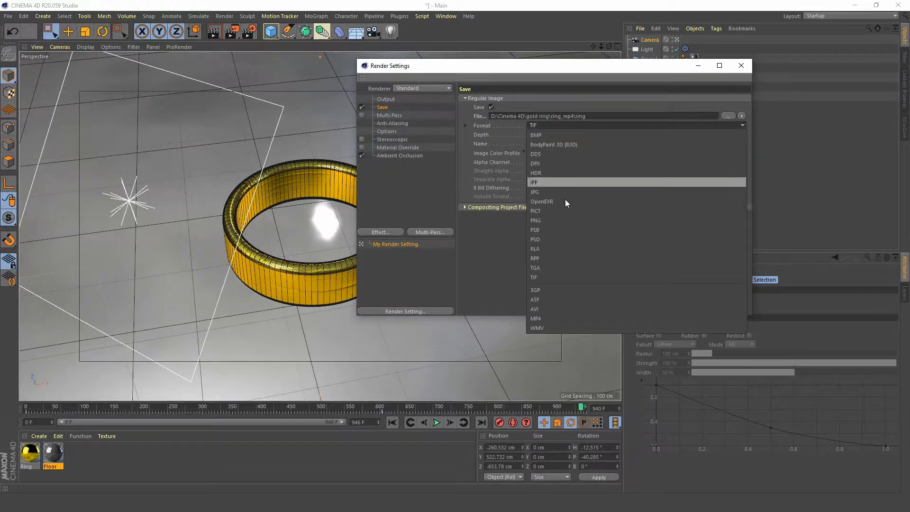
pyautogui.click(556, 317)
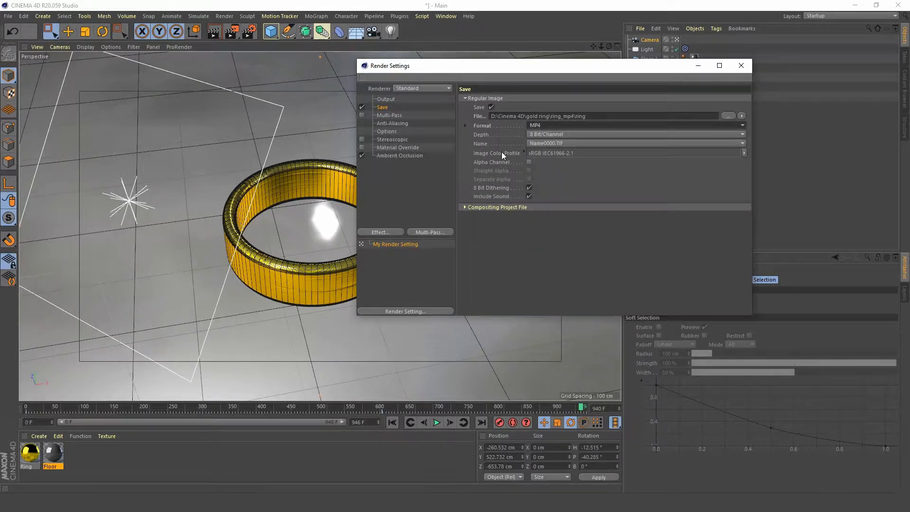
# Review the render settings categories from Output and Save through Anti-Aliasing and Material Override to Ambient Occlusion
pyautogui.click(385, 99)
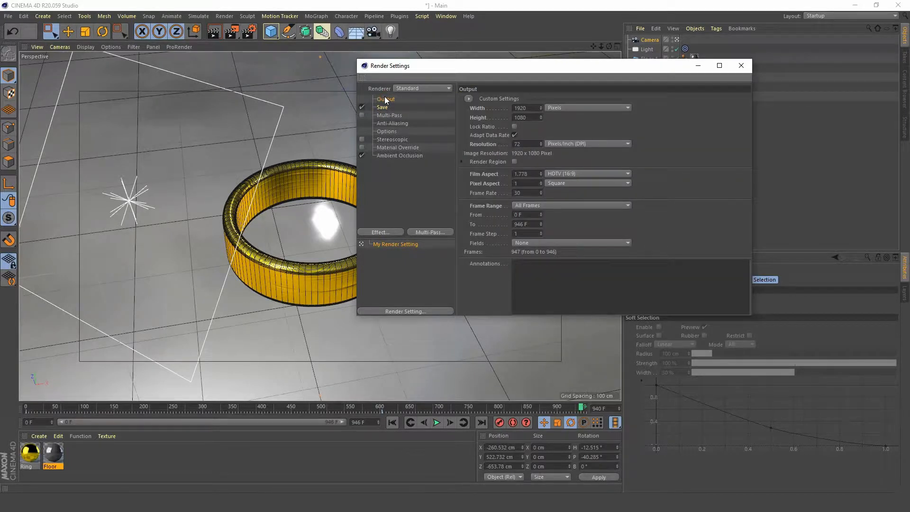
pyautogui.click(386, 107)
pyautogui.click(386, 114)
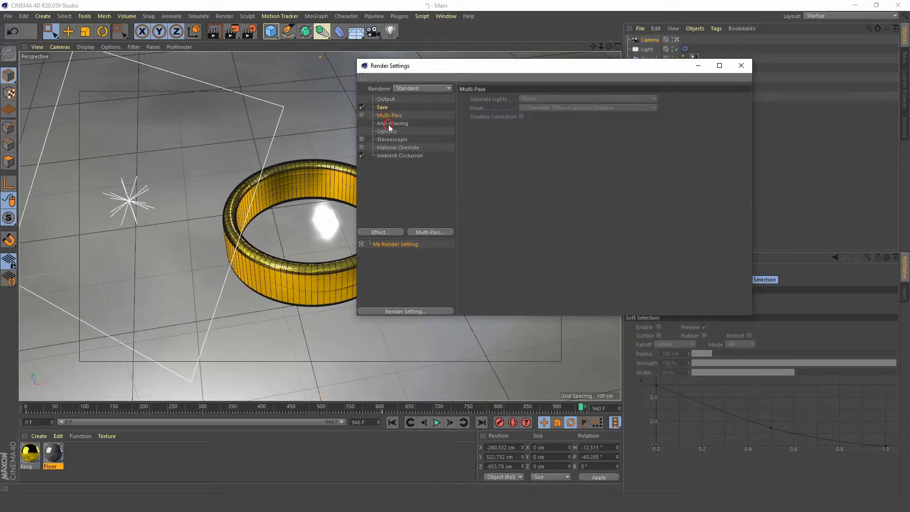
pyautogui.click(388, 123)
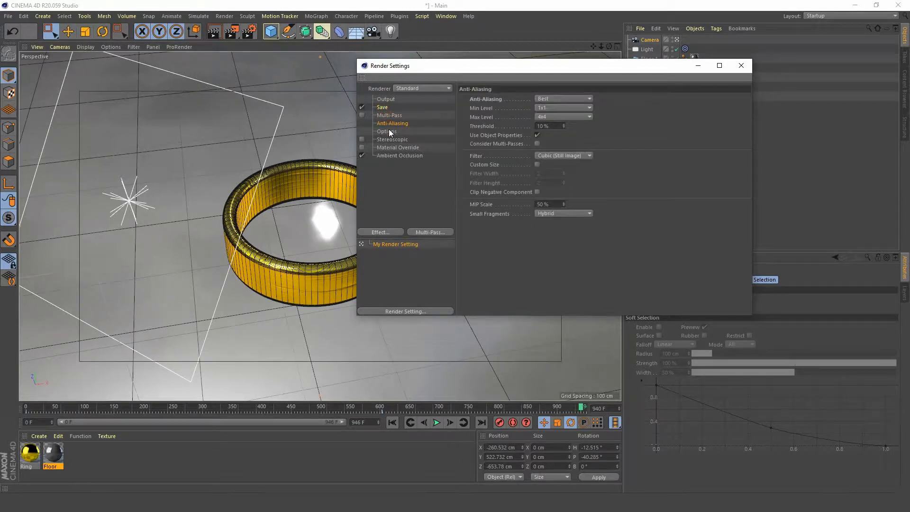
pyautogui.click(389, 129)
pyautogui.click(391, 138)
pyautogui.click(391, 148)
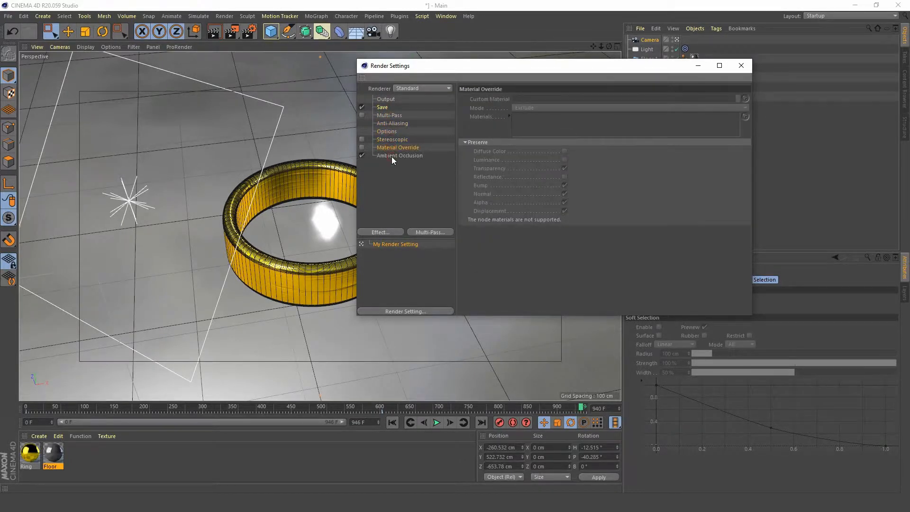
pyautogui.click(391, 157)
# Close the render settings and save the project
pyautogui.click(742, 66)
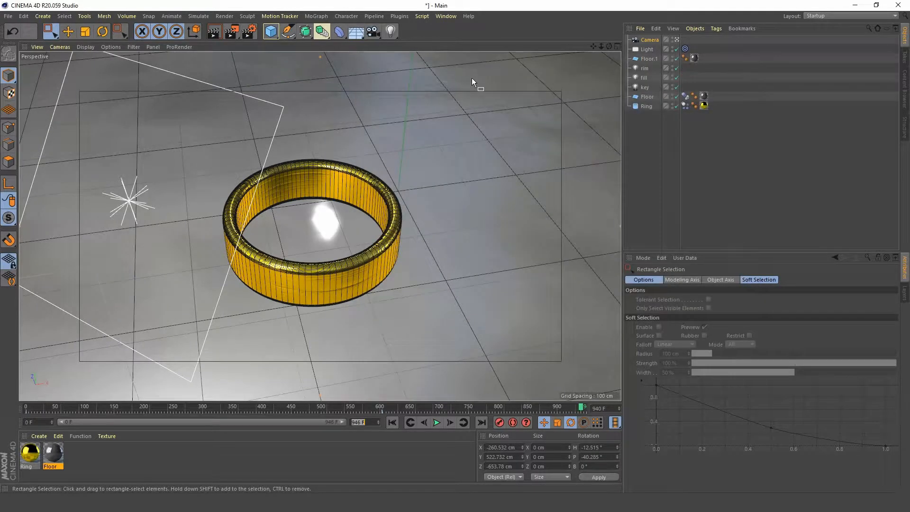
pyautogui.hotkey('ctrl', 's')
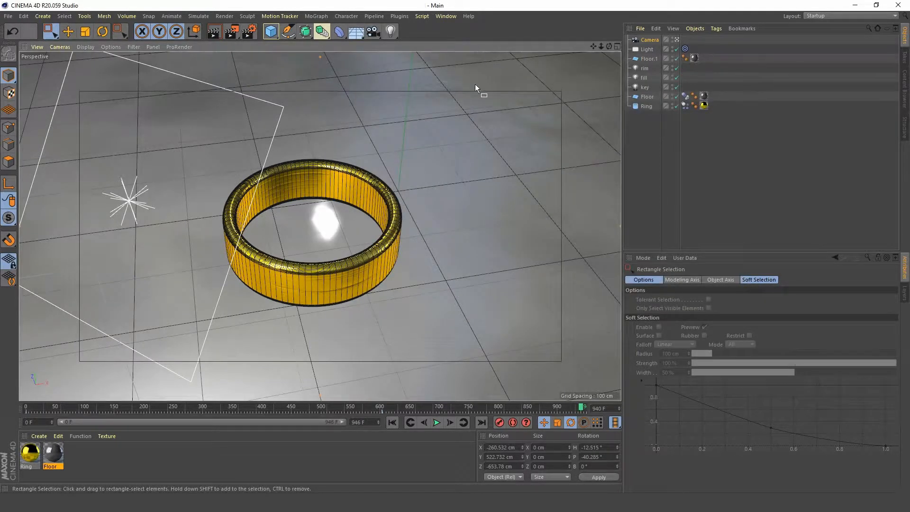
# Delete the old gold_ring_A.c4d job from the Render Queue and add the current project to it
pyautogui.click(225, 33)
pyautogui.click(231, 36)
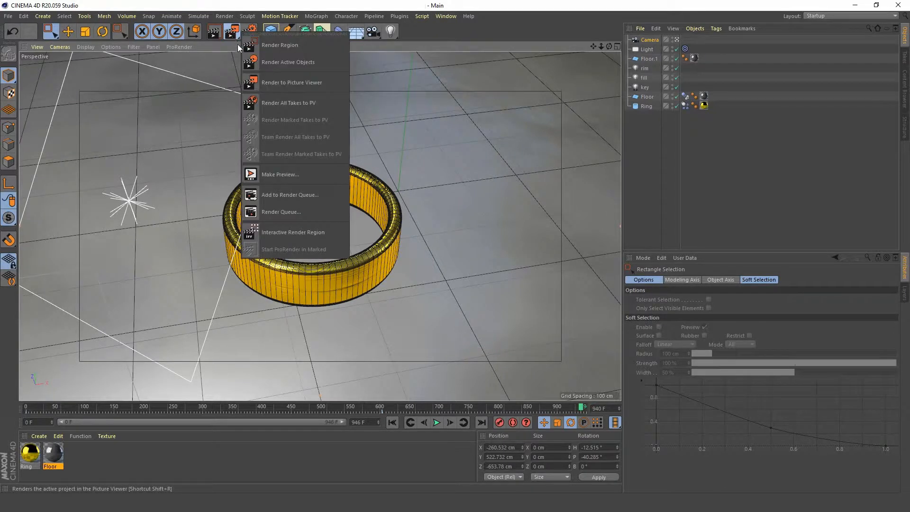
pyautogui.click(315, 215)
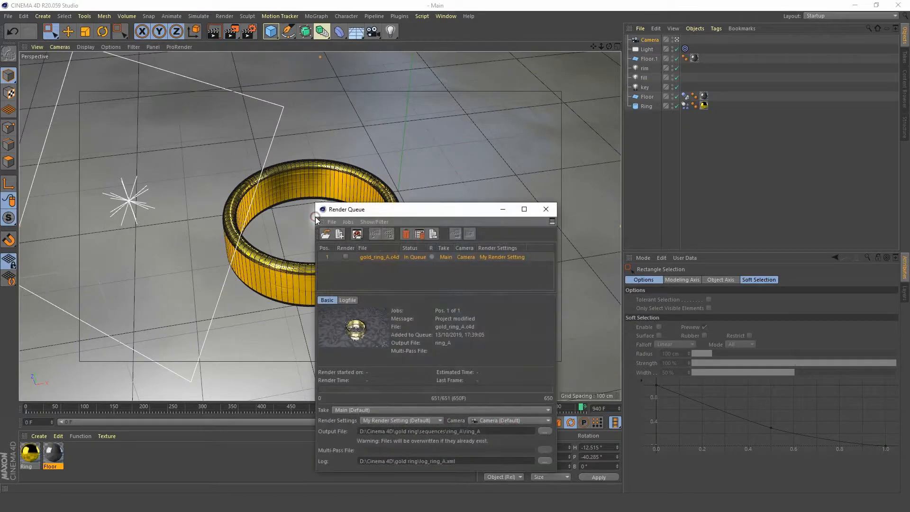
pyautogui.moveTo(398, 205); pyautogui.dragTo(425, 36)
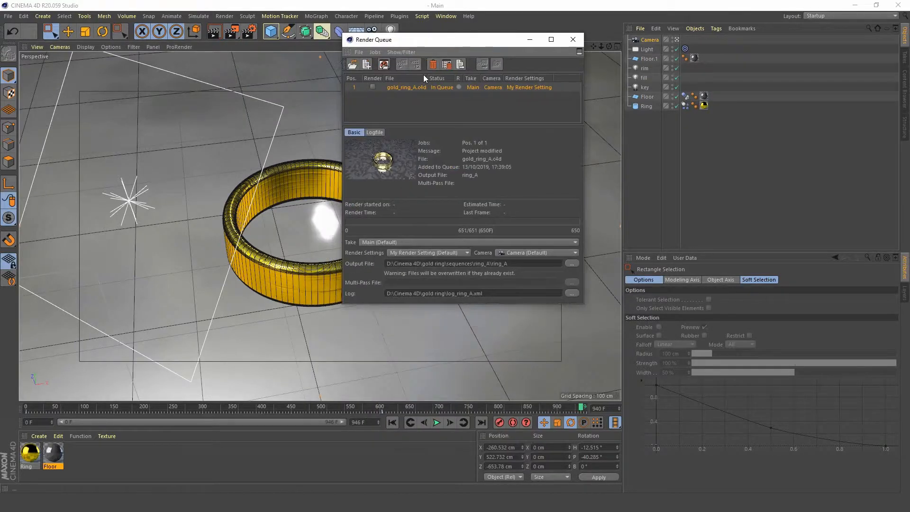
pyautogui.press('Delete')
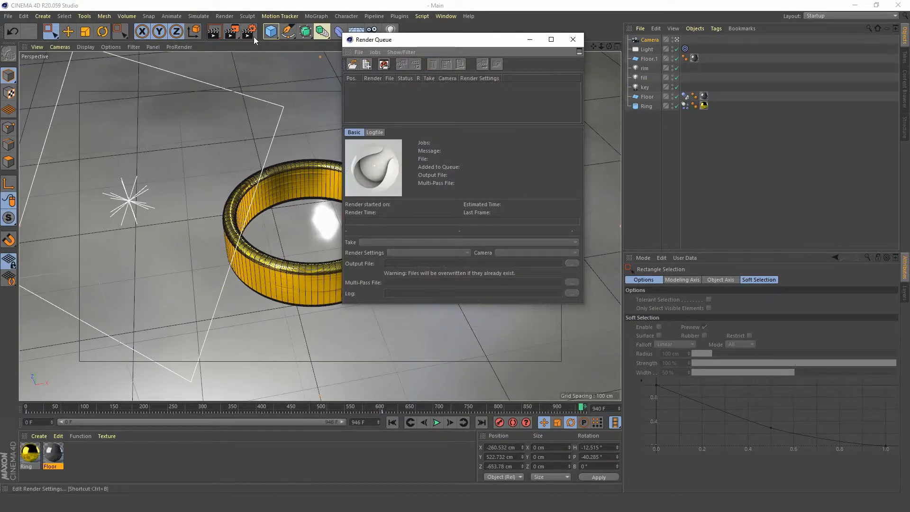
pyautogui.click(236, 32)
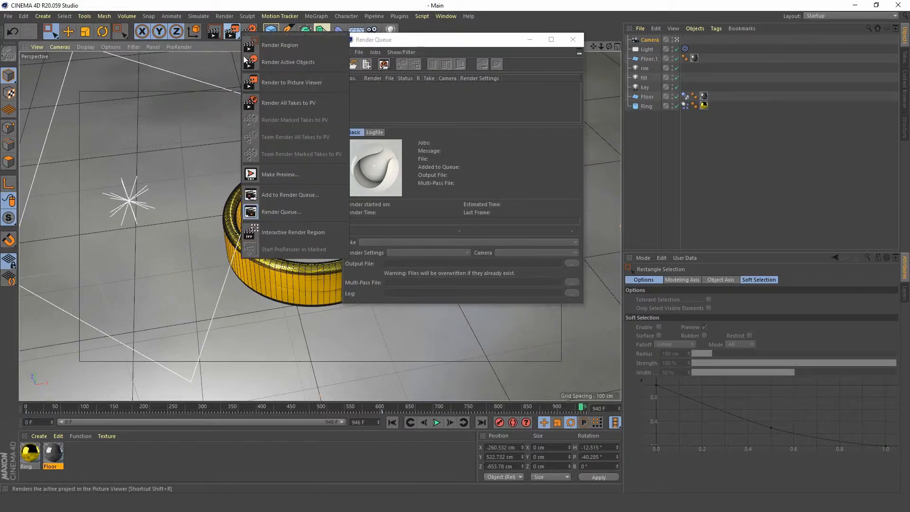
pyautogui.click(303, 196)
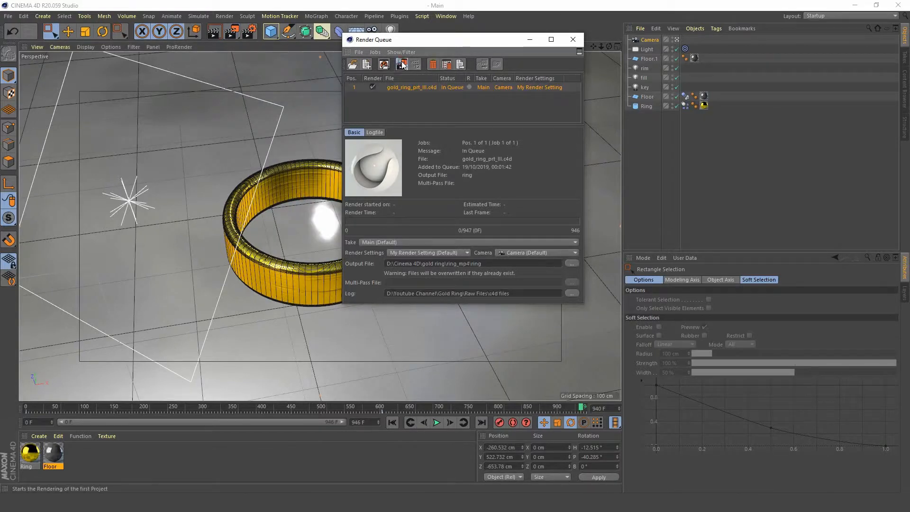